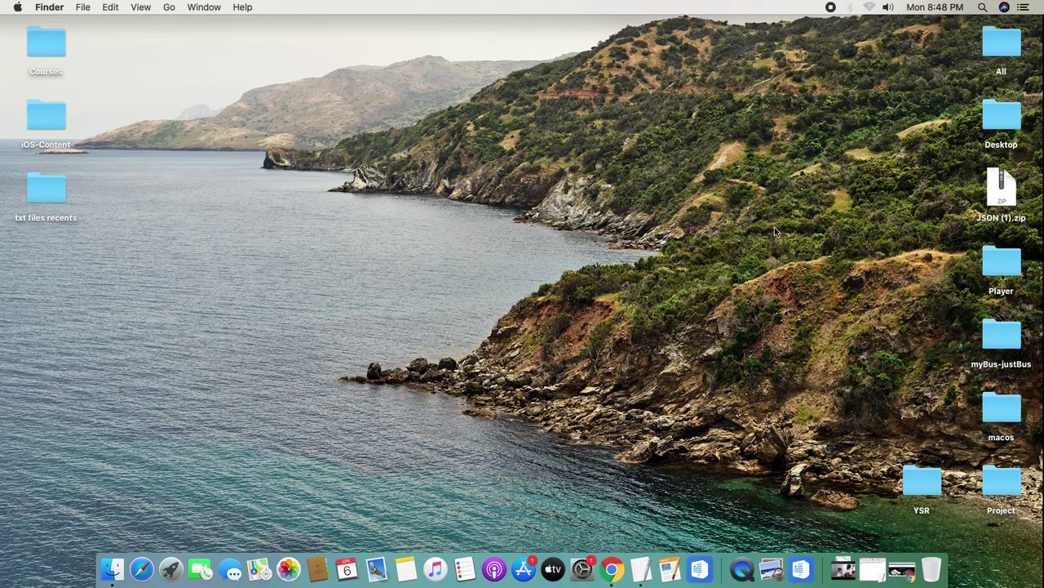
{"action": "left_click_drag", "start_coordinate": [9, 28], "coordinate": [123, 250]}
{"action": "left_click", "coordinate": [484, 234]}
{"action": "left_click_drag", "start_coordinate": [49, 504], "coordinate": [935, 581]}
{"action": "left_click_drag", "start_coordinate": [37, 515], "coordinate": [957, 582]}
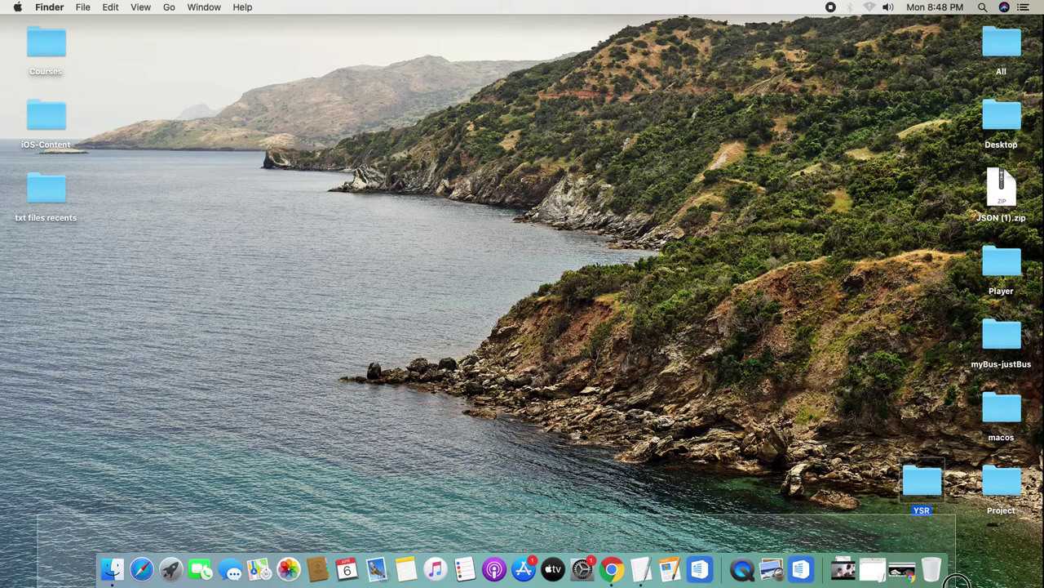
{"action": "left_click_drag", "start_coordinate": [956, 581], "coordinate": [956, 581]}
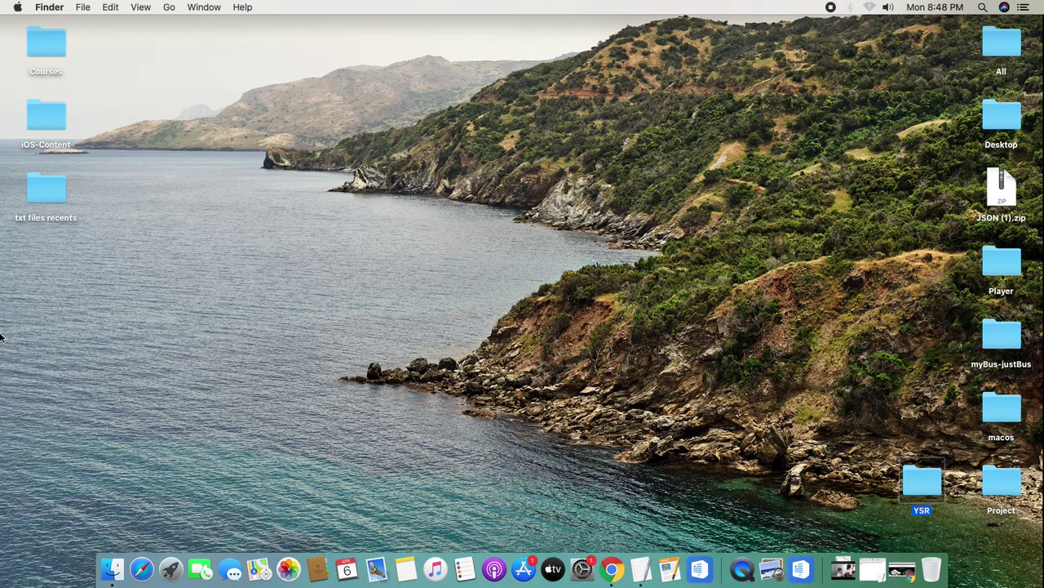
{"action": "left_click_drag", "start_coordinate": [63, 501], "coordinate": [958, 581]}
{"action": "left_click_drag", "start_coordinate": [57, 512], "coordinate": [956, 581]}
Open a Finder window, move it towards the desktop's upper-left area, and enlarge it to show more files.
{"action": "left_click", "coordinate": [113, 574]}
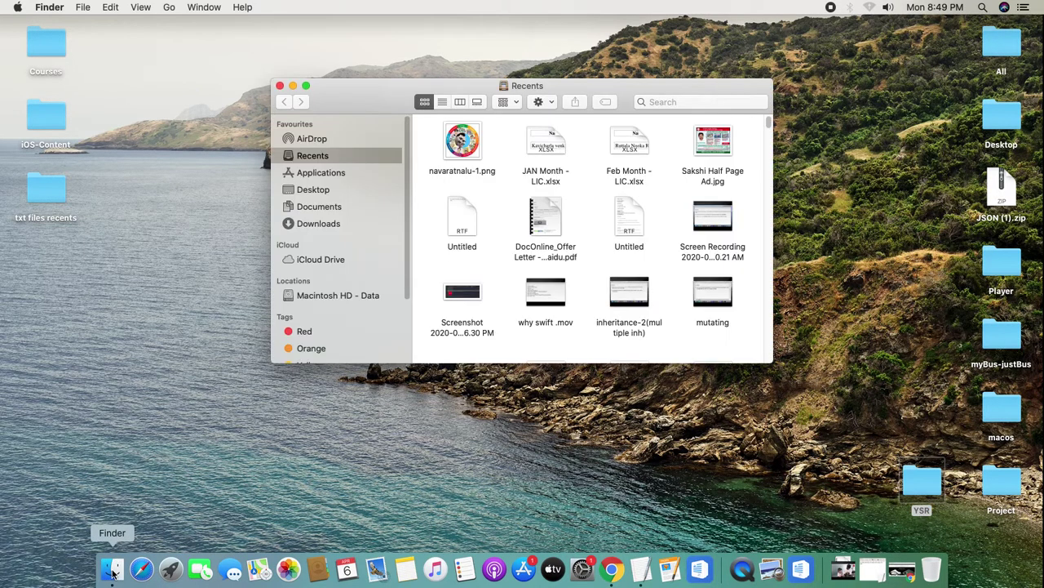
{"action": "left_click_drag", "start_coordinate": [370, 85], "coordinate": [223, 50]}
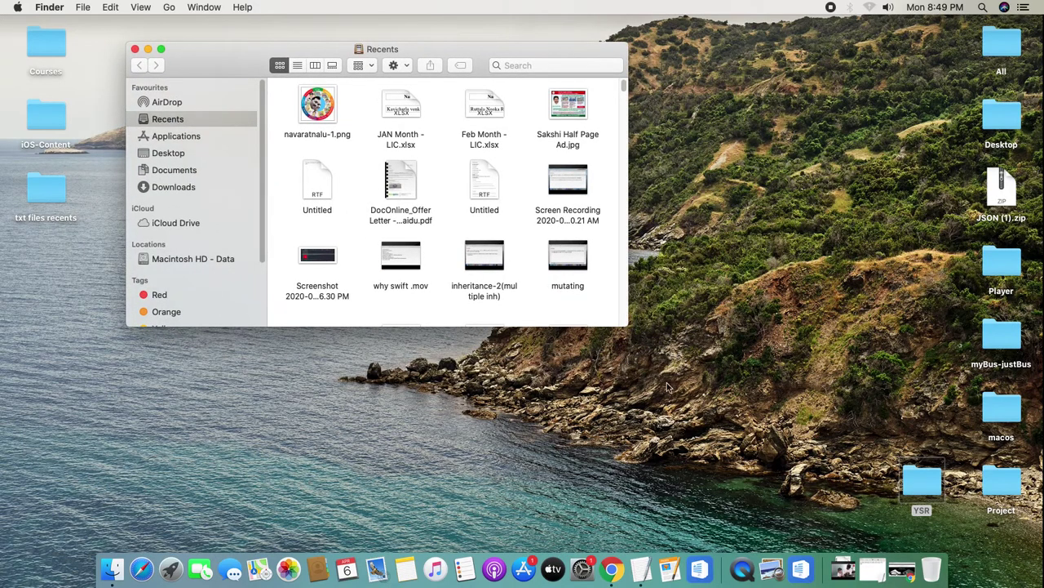
{"action": "left_click_drag", "start_coordinate": [627, 325], "coordinate": [752, 414]}
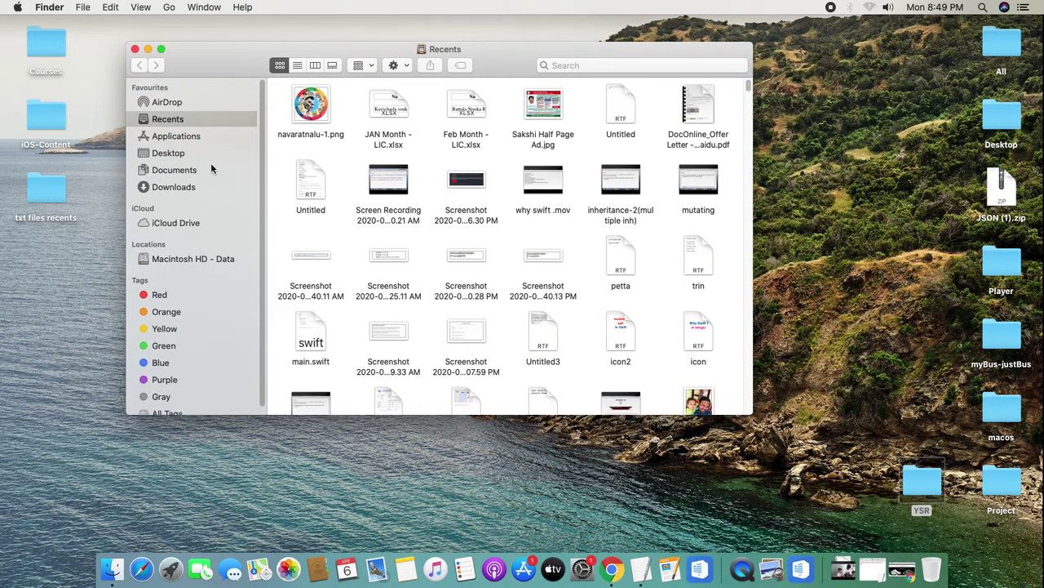
View the Applications, Downloads, Documents and Desktop folders in Finder, comparing the Desktop folder with the icons on the desktop.
{"action": "left_click", "coordinate": [177, 136]}
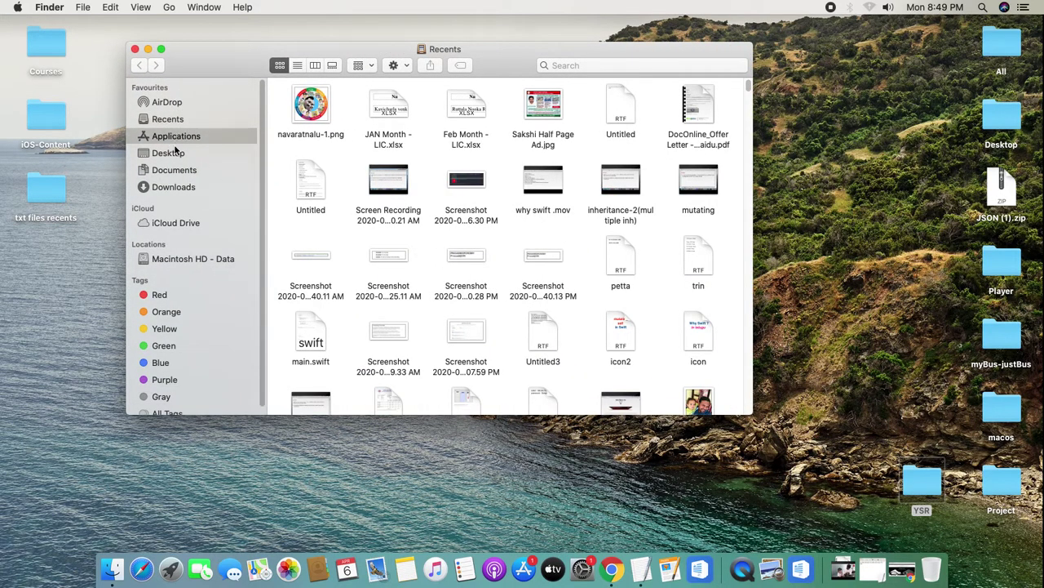
{"action": "left_click", "coordinate": [186, 187]}
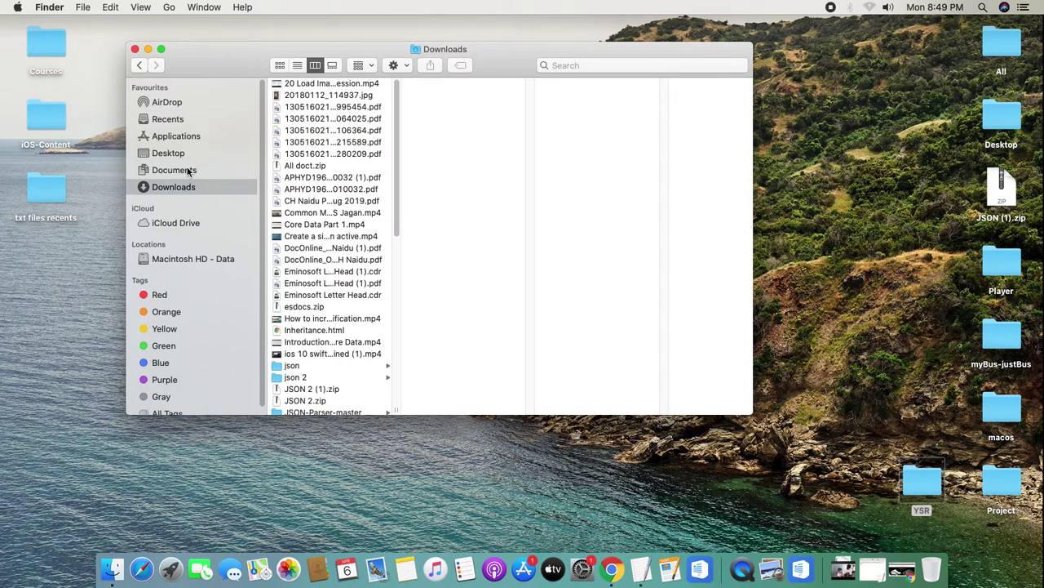
{"action": "left_click", "coordinate": [191, 171]}
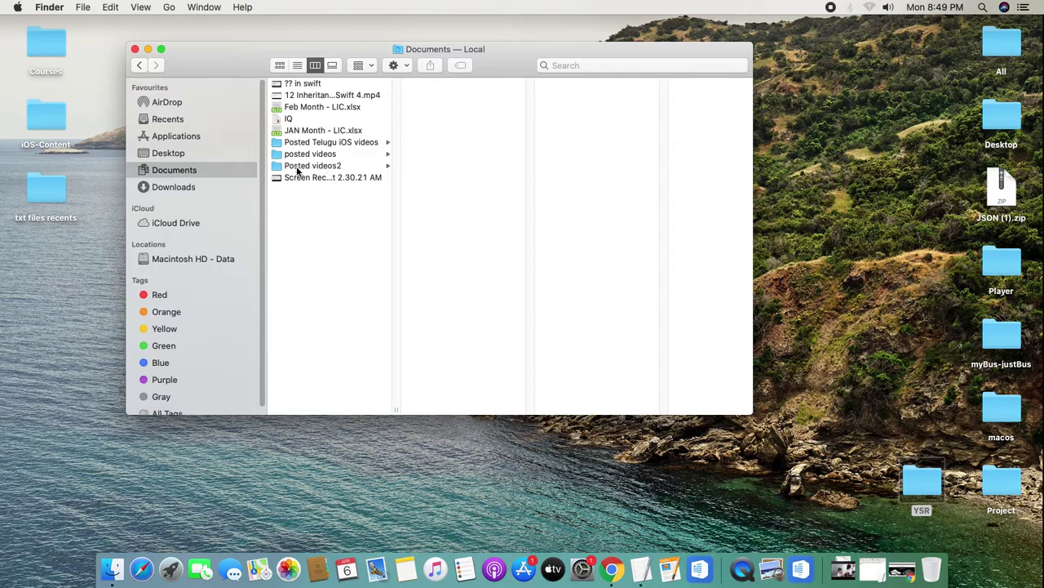
{"action": "left_click", "coordinate": [179, 156]}
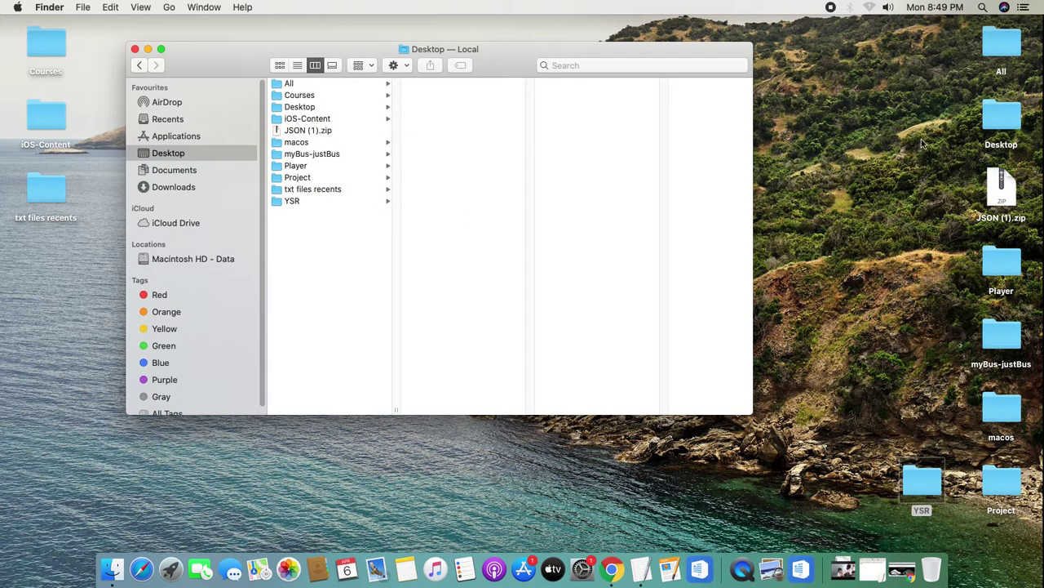
{"action": "left_click_drag", "start_coordinate": [908, 18], "coordinate": [1038, 477]}
{"action": "left_click_drag", "start_coordinate": [4, 30], "coordinate": [56, 334]}
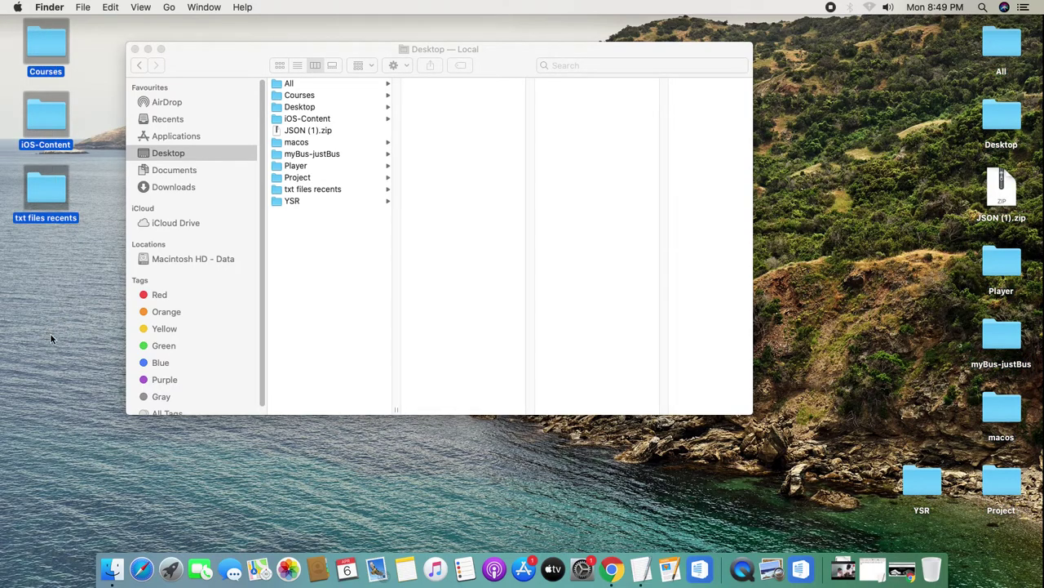
Make the Finder window taller, look through the full list of installed applications, and close the window.
{"action": "left_click_drag", "start_coordinate": [218, 60], "coordinate": [213, 56]}
{"action": "left_click", "coordinate": [186, 137]}
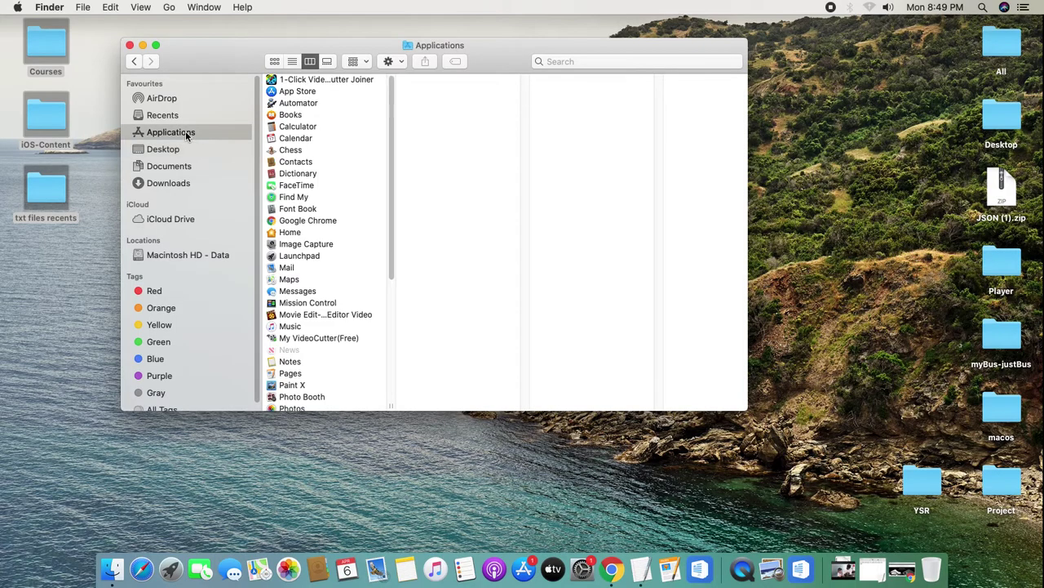
{"action": "left_click_drag", "start_coordinate": [429, 412], "coordinate": [433, 537]}
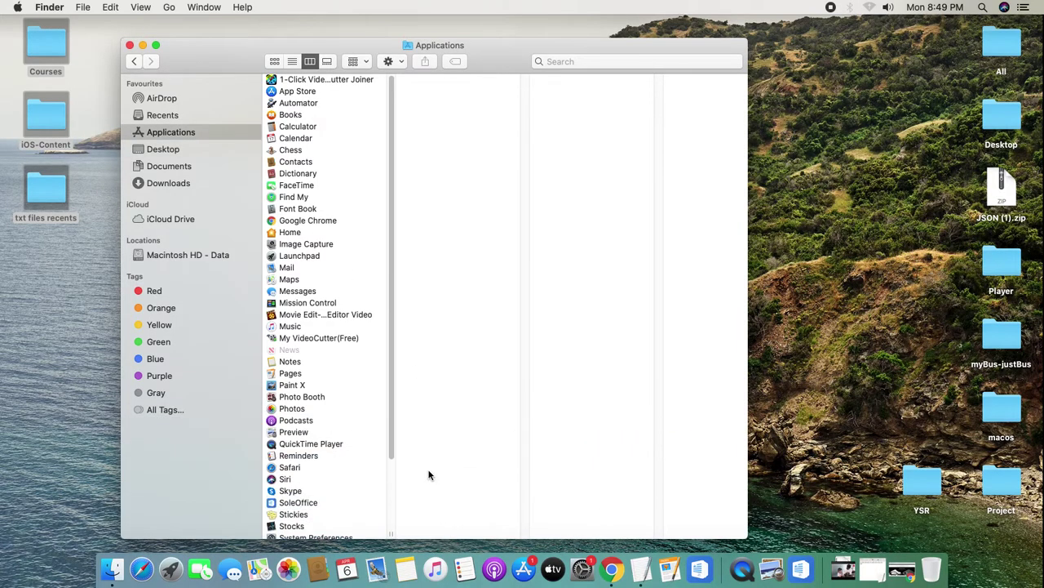
{"action": "scroll", "coordinate": [364, 272], "scroll_direction": "down", "scroll_amount": 3}
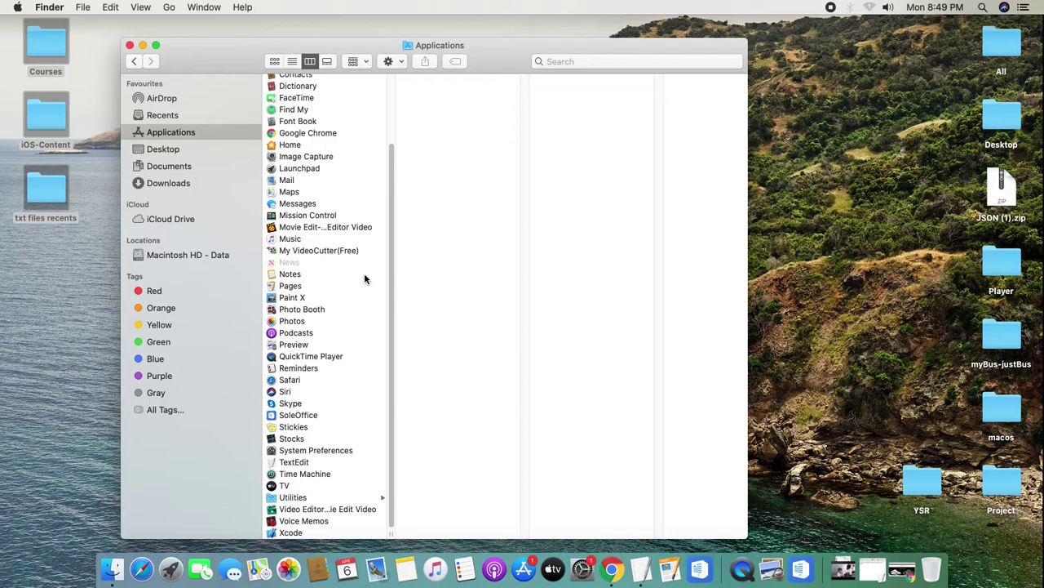
{"action": "scroll", "coordinate": [342, 364], "scroll_direction": "up", "scroll_amount": 3}
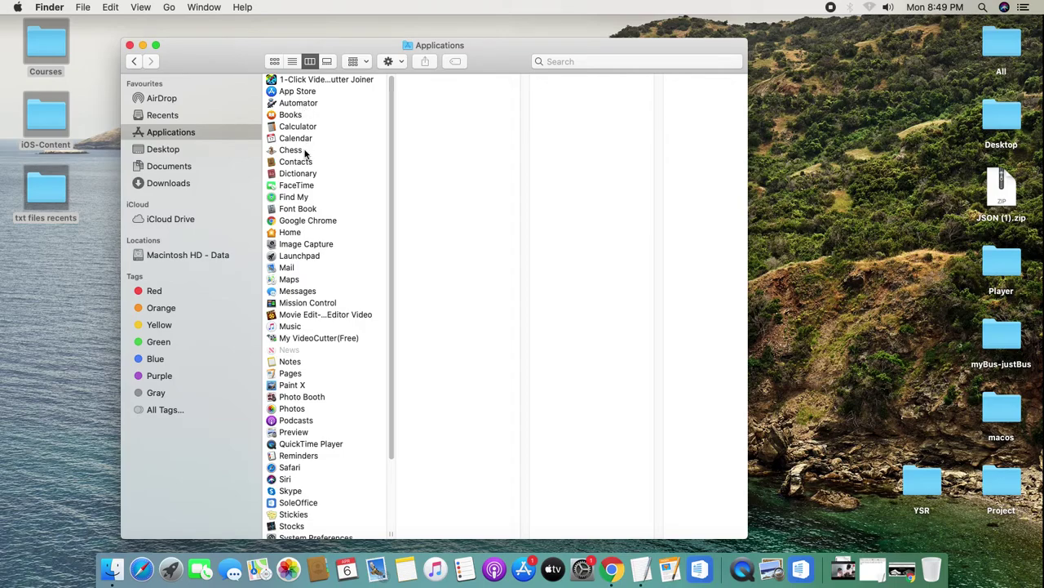
{"action": "scroll", "coordinate": [297, 276], "scroll_direction": "down", "scroll_amount": 5}
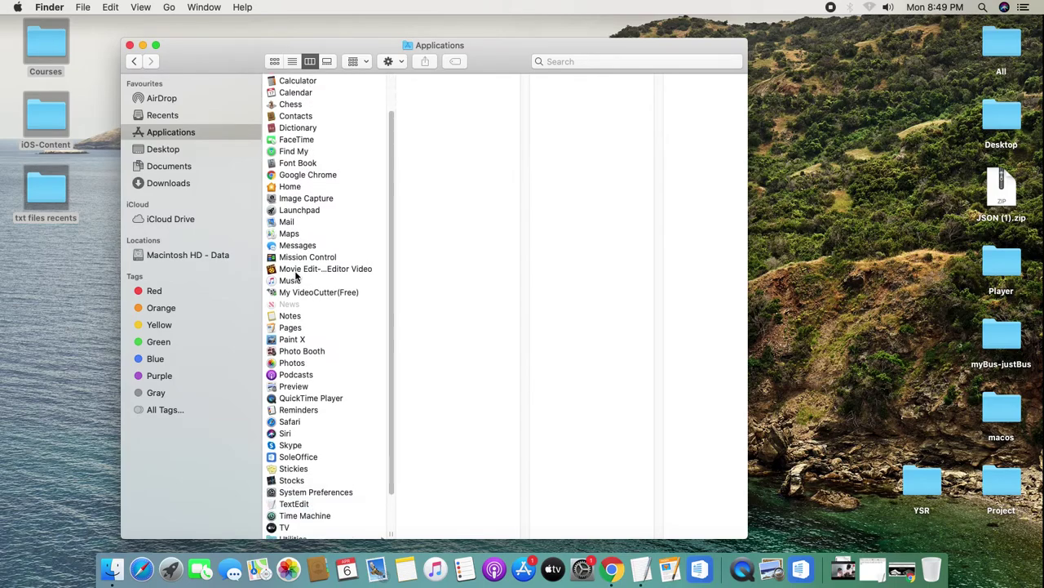
{"action": "left_click", "coordinate": [129, 45]}
Find the App Store with a Spotlight search for "appsto", launch it, and close its window.
{"action": "left_click_drag", "start_coordinate": [46, 514], "coordinate": [896, 580]}
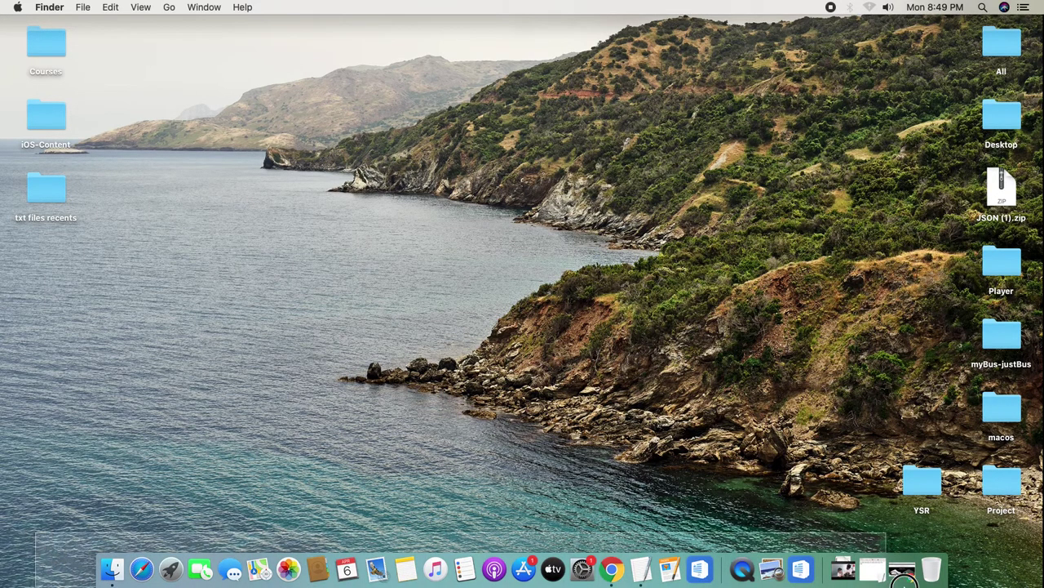
{"action": "left_click", "coordinate": [983, 7]}
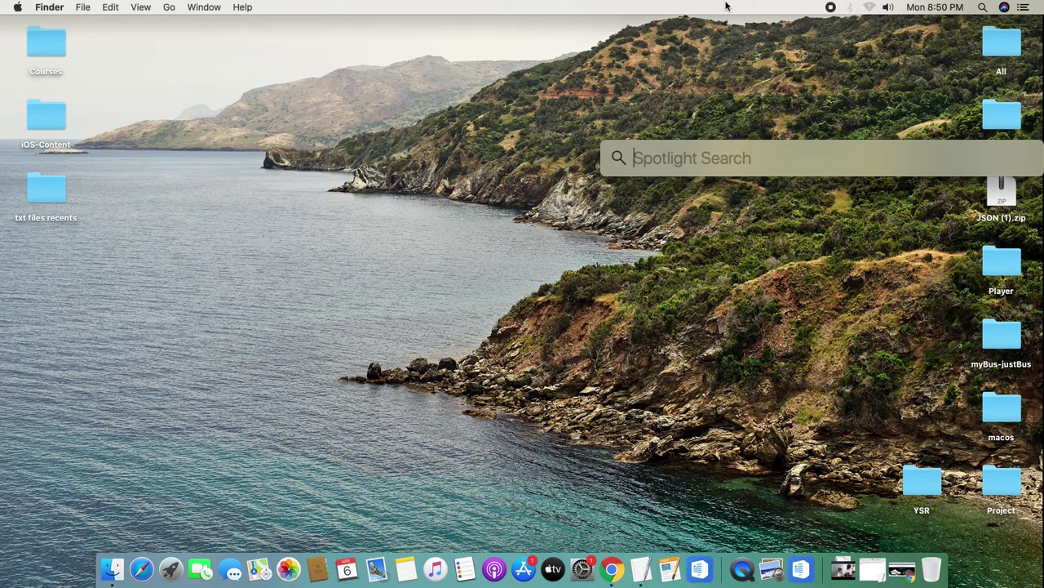
{"action": "type", "text": "appsto"}
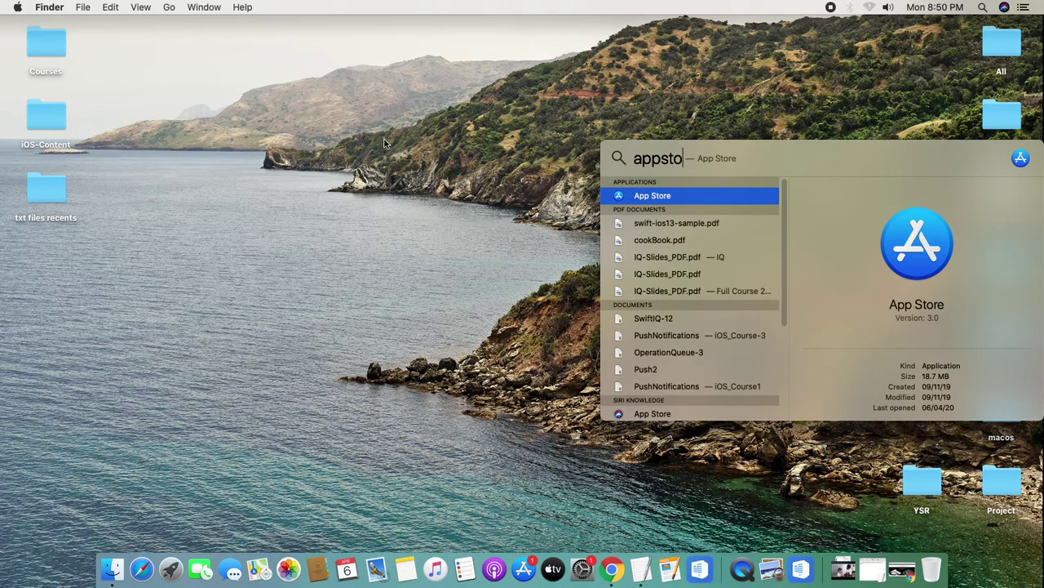
{"action": "key", "text": "Down"}
{"action": "key", "text": "Up"}
{"action": "key", "text": "Return"}
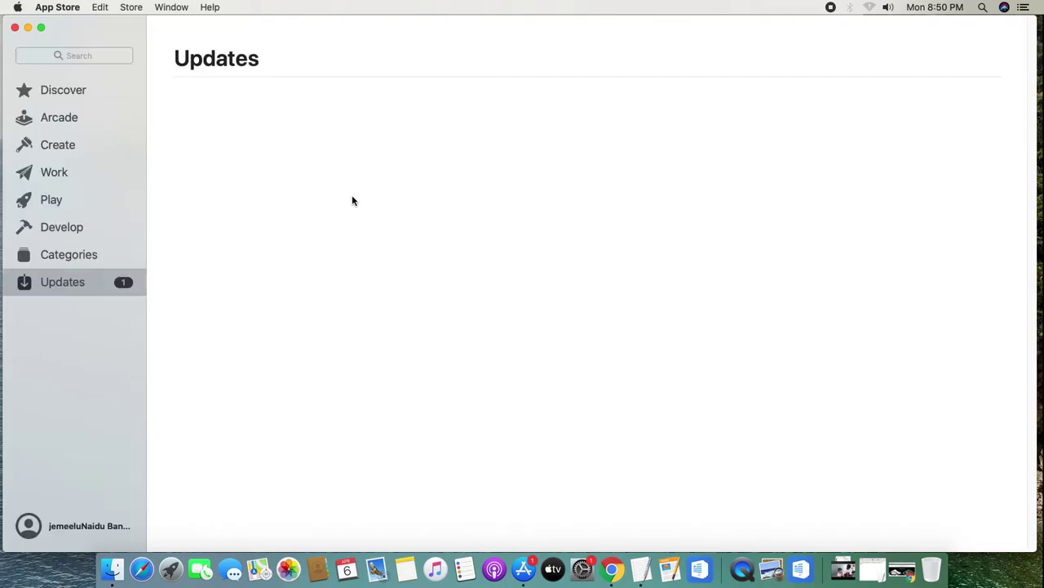
{"action": "left_click", "coordinate": [14, 28]}
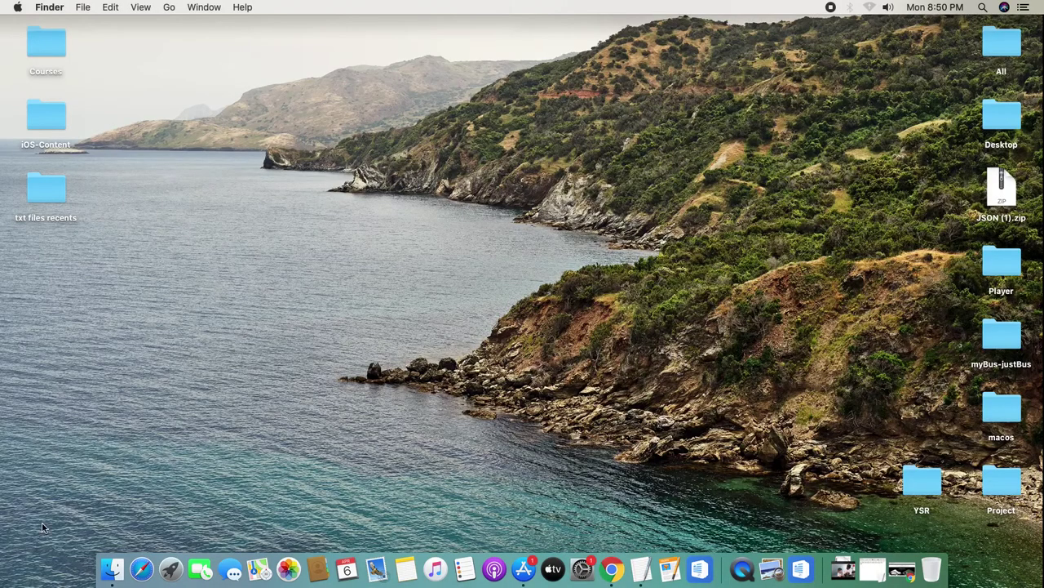
Look at the Documents and Applications folders in a new Finder window and close it.
{"action": "left_click", "coordinate": [113, 564]}
{"action": "left_click", "coordinate": [203, 173]}
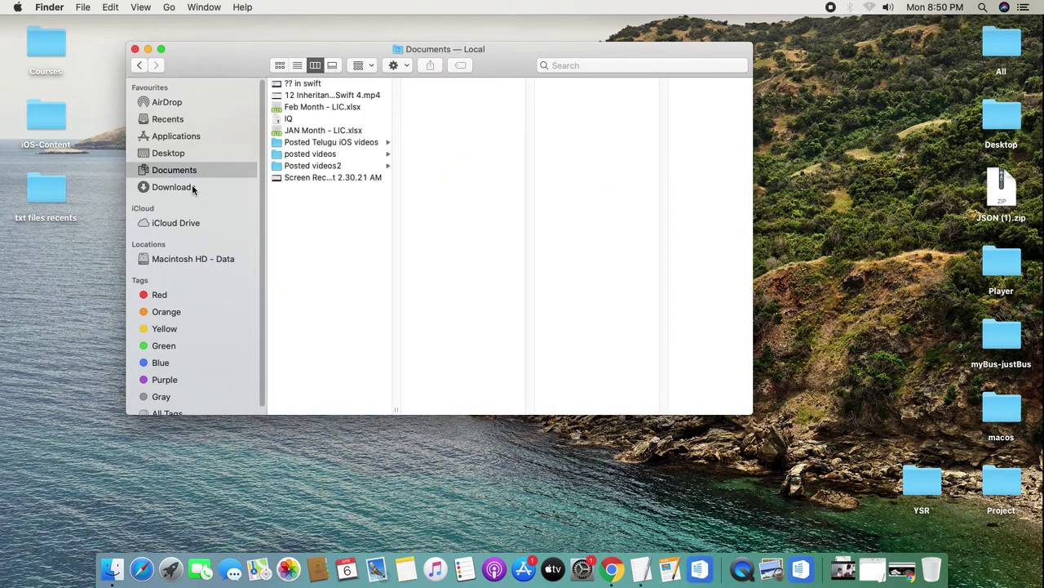
{"action": "left_click", "coordinate": [174, 141]}
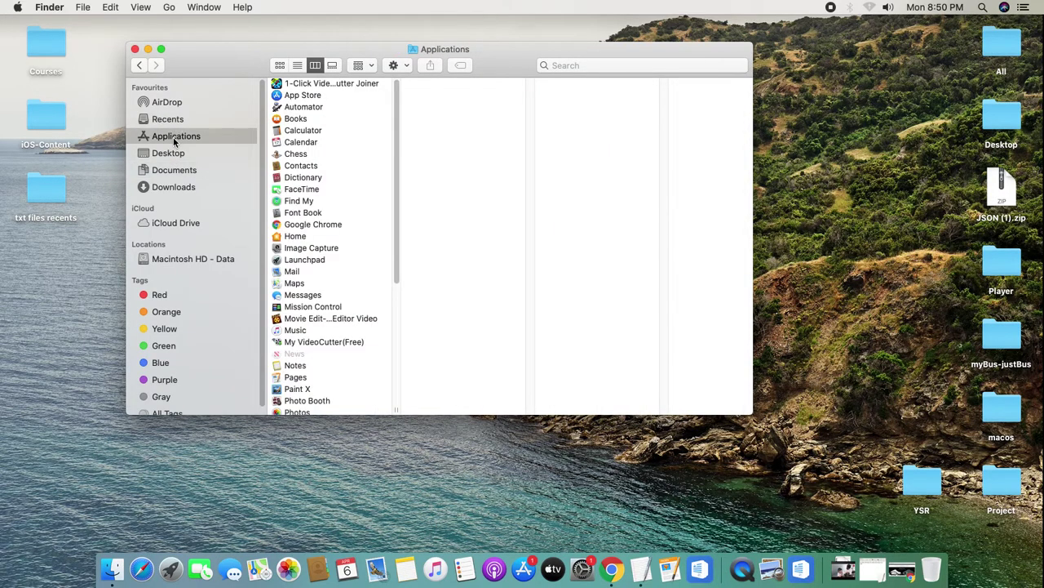
{"action": "left_click", "coordinate": [135, 49]}
Move the Spotlight search box to the middle of the screen, search for "dict", and launch Dictionary.
{"action": "left_click", "coordinate": [982, 7]}
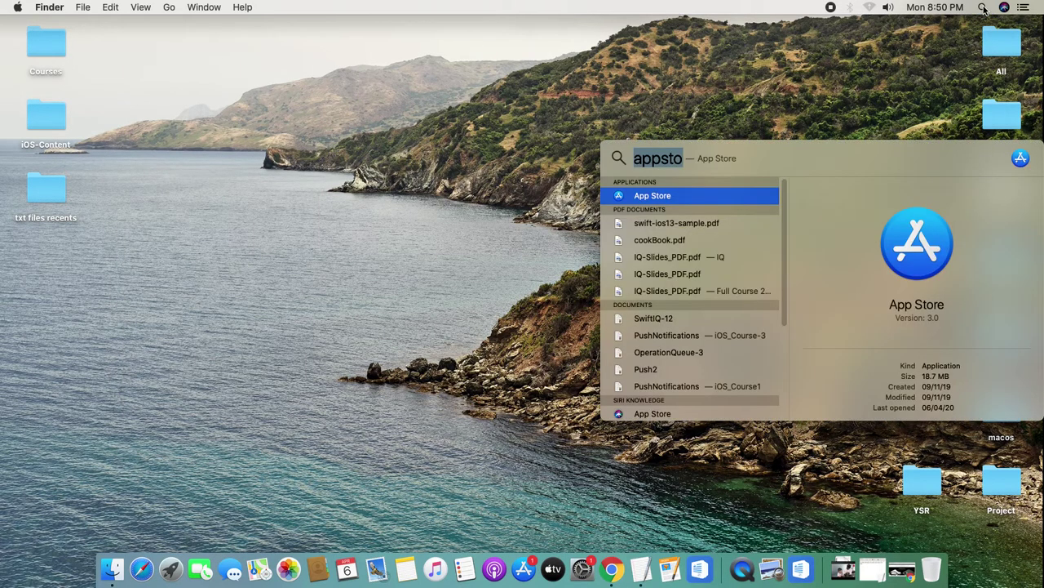
{"action": "left_click", "coordinate": [957, 33]}
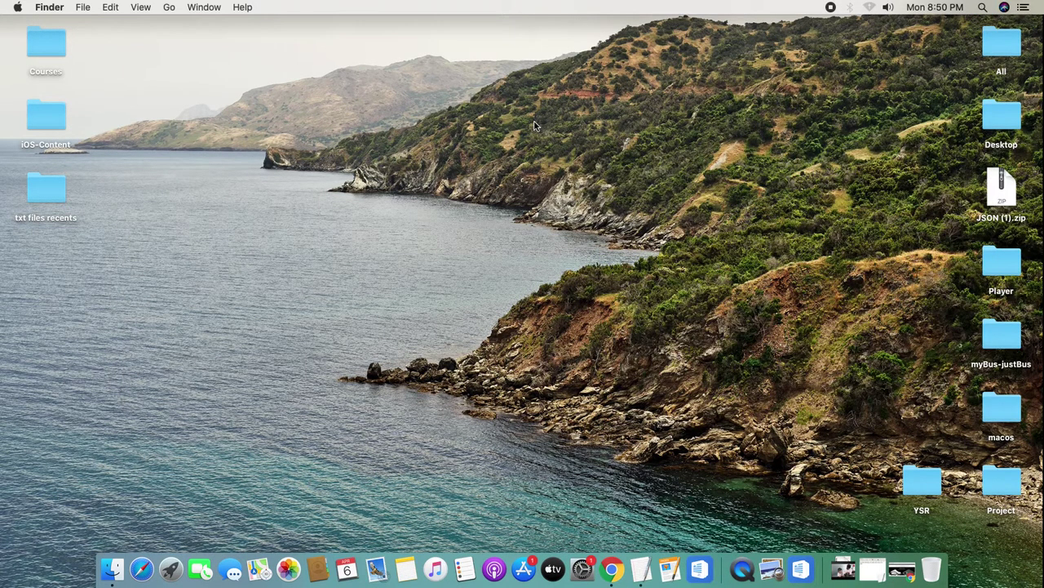
{"action": "left_click", "coordinate": [981, 8]}
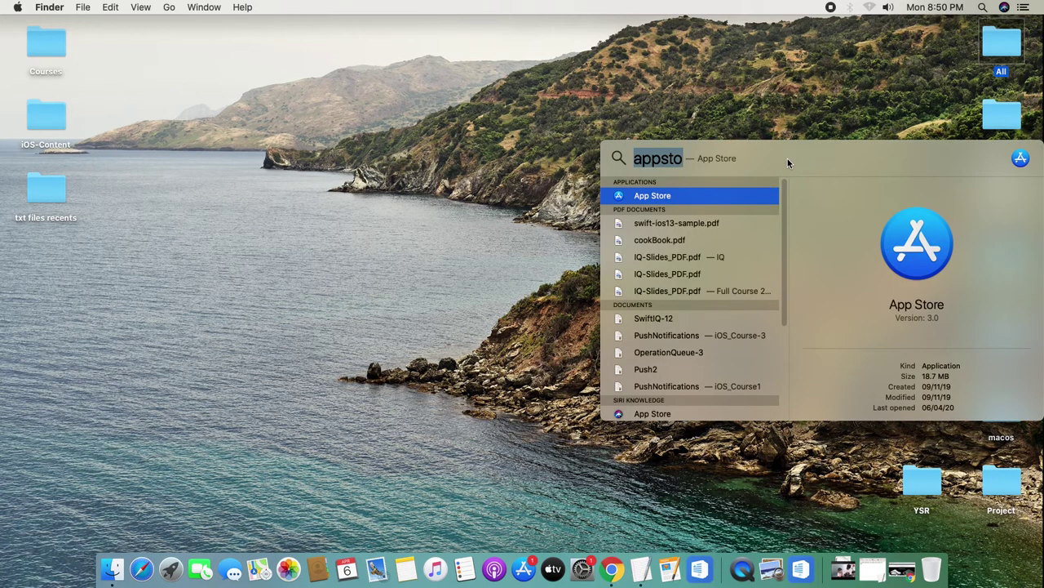
{"action": "left_click_drag", "start_coordinate": [787, 158], "coordinate": [516, 146]}
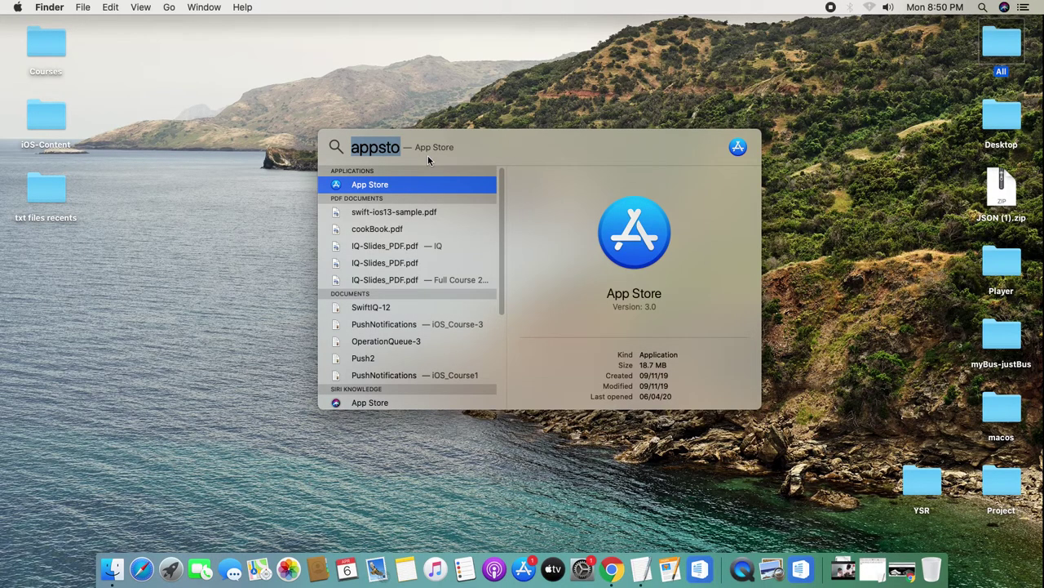
{"action": "type", "text": "dict"}
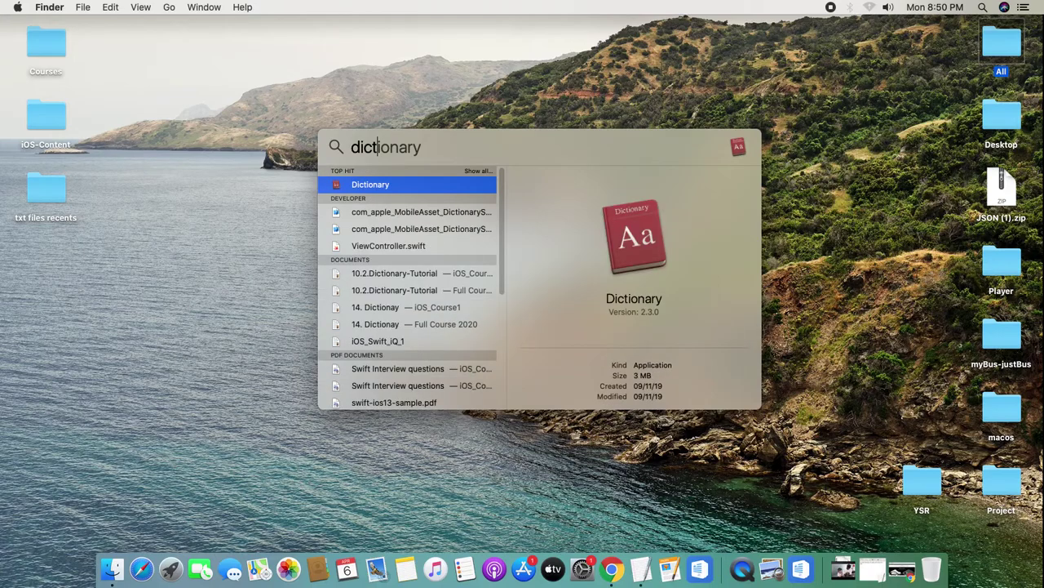
{"action": "key", "text": "Return"}
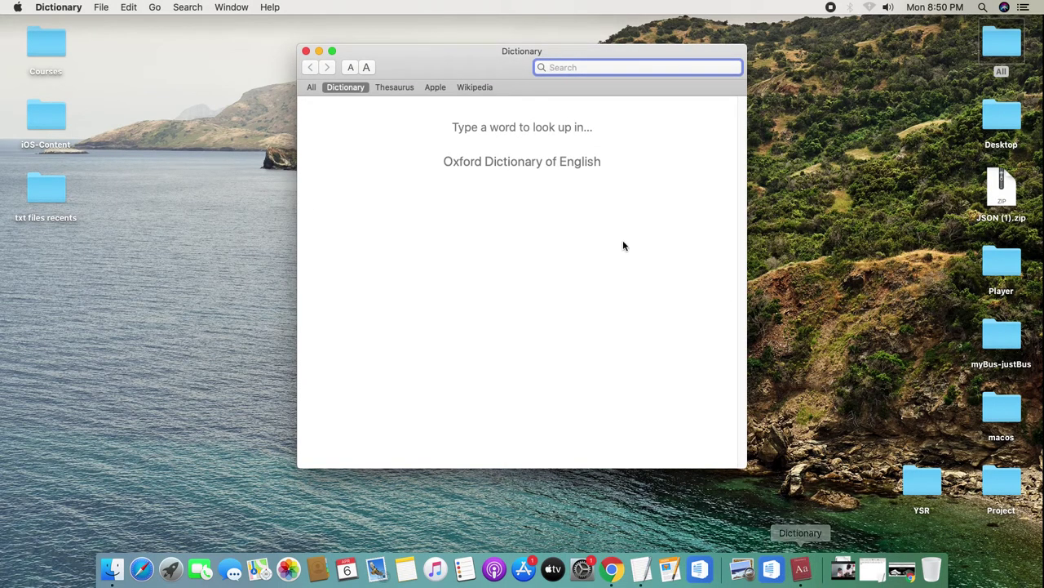
Set Dictionary to be kept in the Dock and close its window.
{"action": "right_click", "coordinate": [802, 570]}
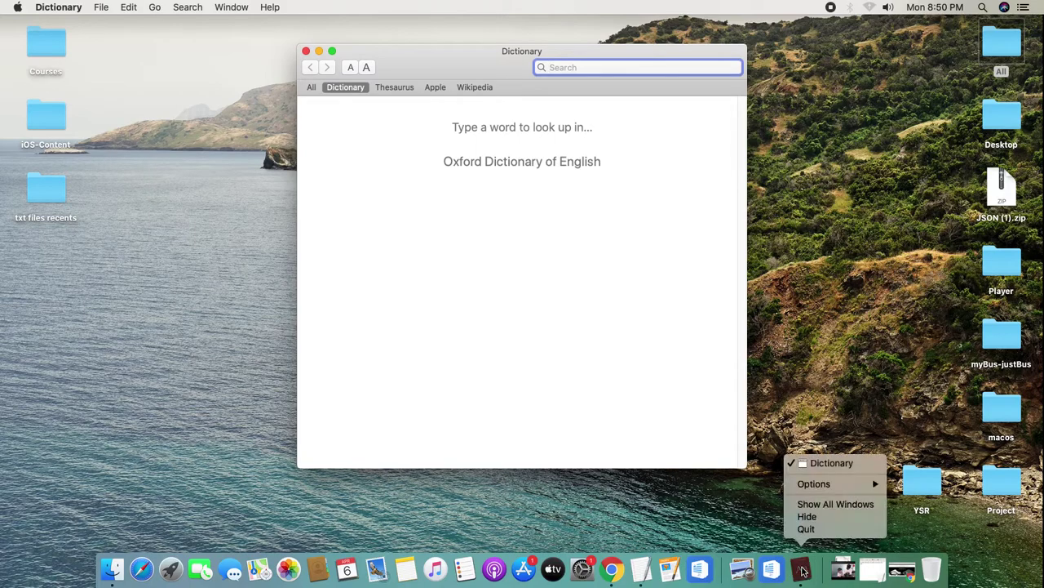
{"action": "mouse_move", "coordinate": [835, 487]}
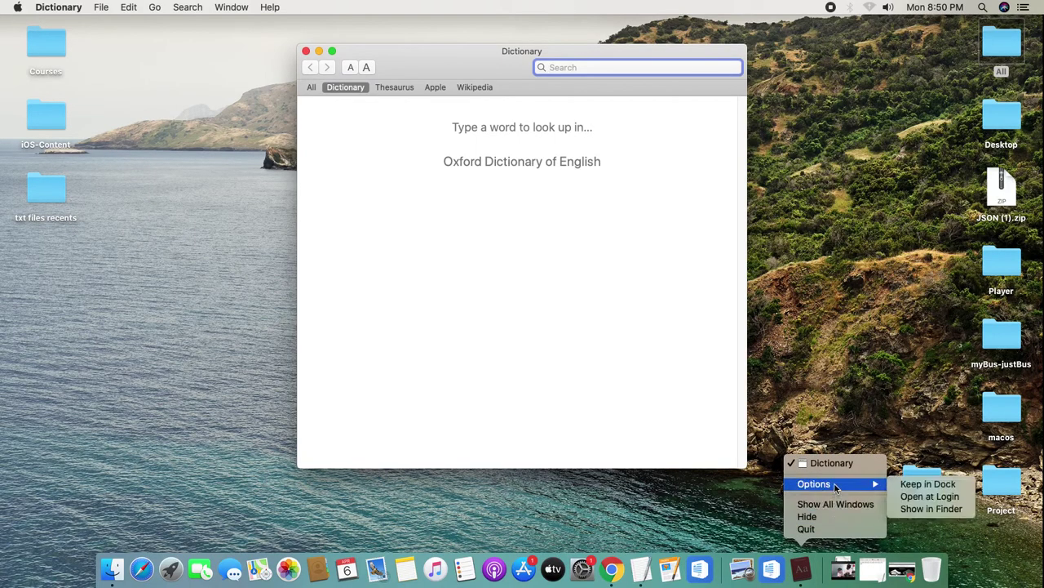
{"action": "left_click", "coordinate": [919, 488]}
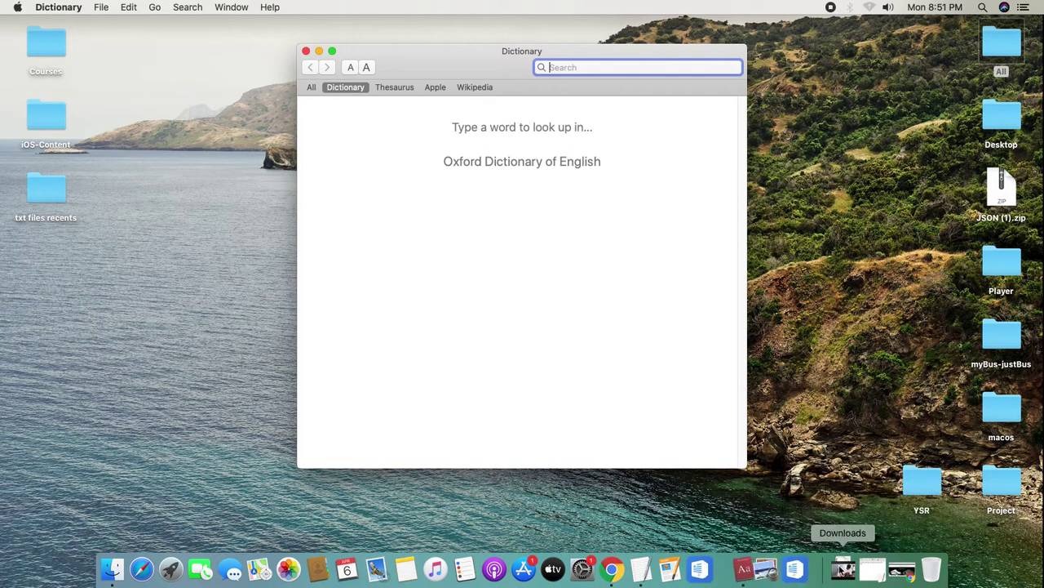
{"action": "left_click", "coordinate": [307, 51]}
{"action": "left_click", "coordinate": [690, 369]}
Launch Dictionary directly from the Dock instead of through Spotlight, and close its window.
{"action": "left_click", "coordinate": [984, 8]}
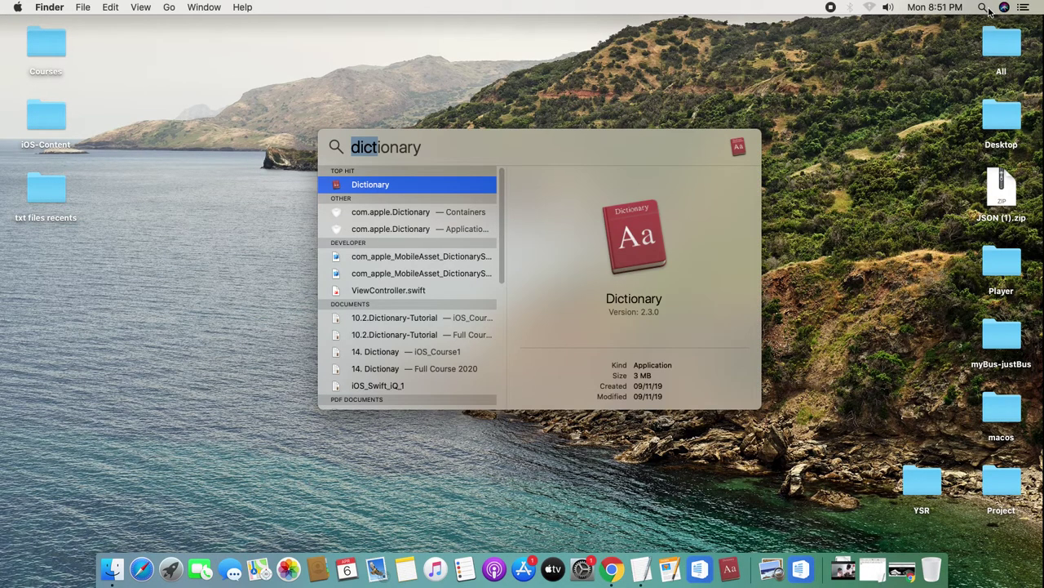
{"action": "left_click", "coordinate": [900, 119]}
{"action": "left_click", "coordinate": [729, 570]}
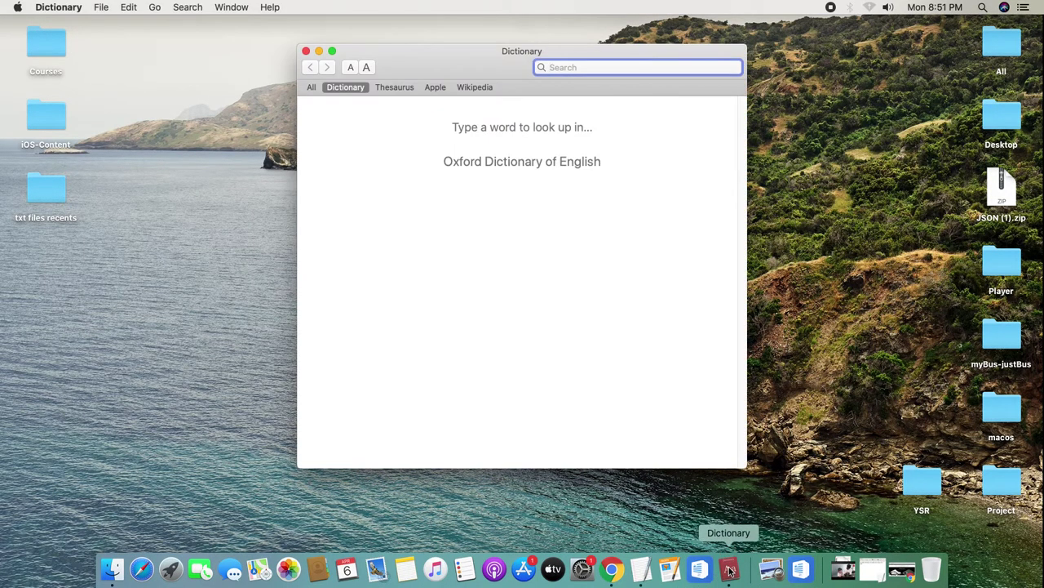
{"action": "left_click", "coordinate": [306, 52]}
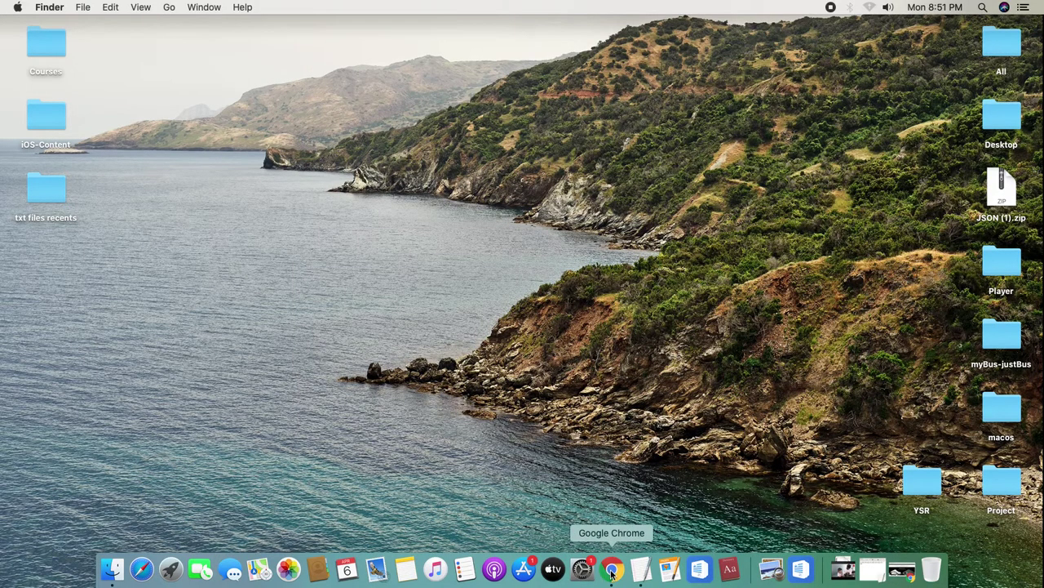
Search Spotlight for "chom", launch Google Chrome from the results, and minimize its window.
{"action": "left_click", "coordinate": [979, 8]}
{"action": "type", "text": "home"}
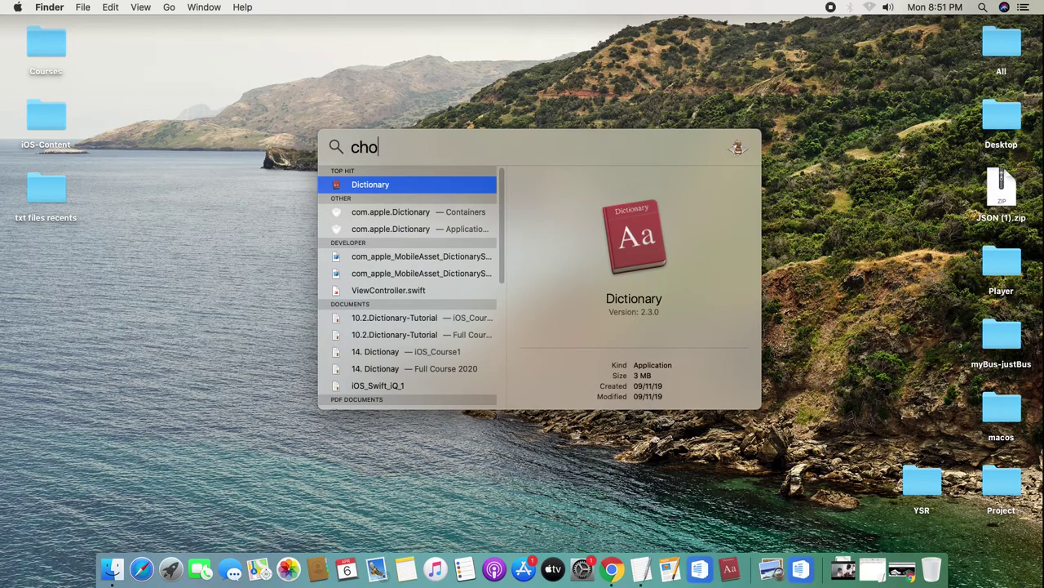
{"action": "key", "text": "BackSpace"}
{"action": "key", "text": "BackSpace"}
{"action": "key", "text": "BackSpace"}
{"action": "type", "text": "rom"}
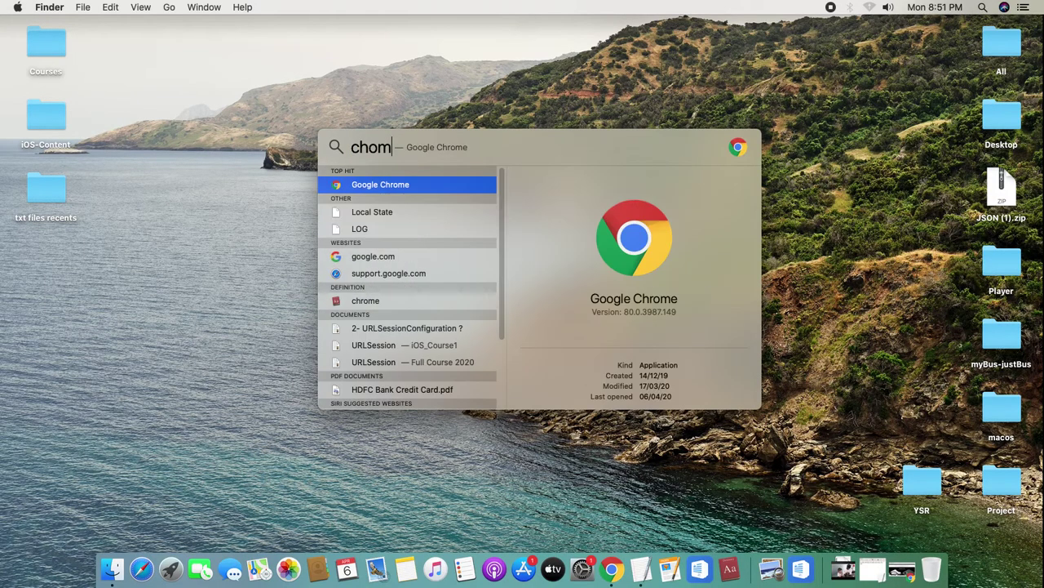
{"action": "key", "text": "Return"}
{"action": "left_click", "coordinate": [29, 30]}
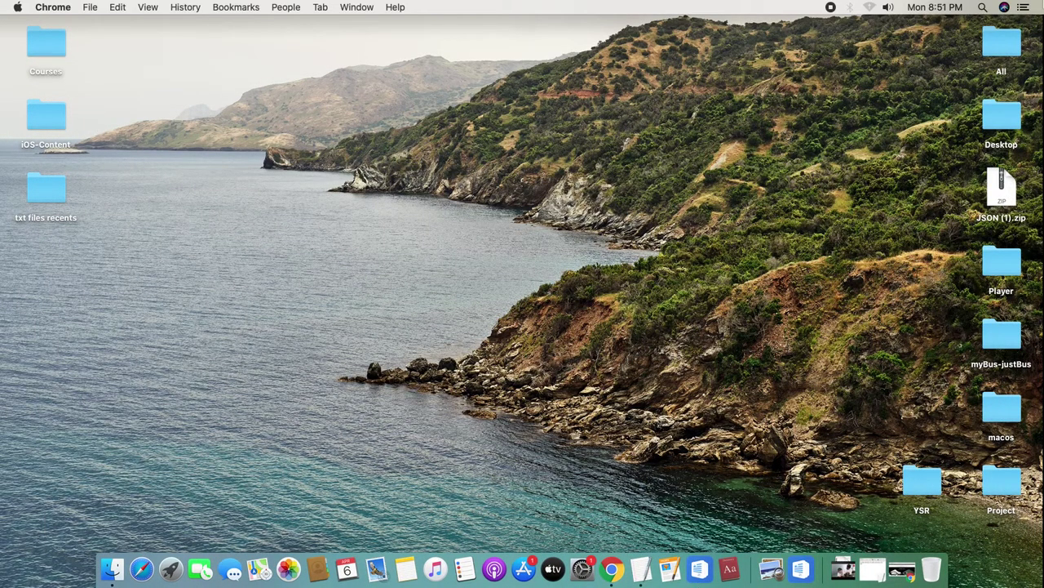
Dismiss Spotlight, open Google Chrome directly from the Dock instead, and minimize its window again.
{"action": "left_click", "coordinate": [983, 8]}
{"action": "left_click", "coordinate": [691, 79]}
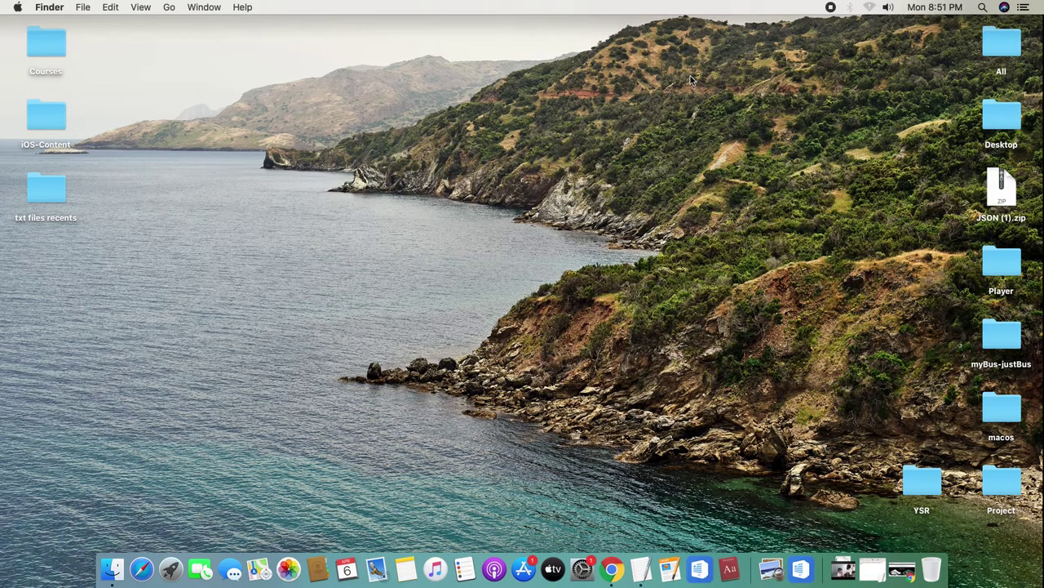
{"action": "left_click", "coordinate": [612, 569]}
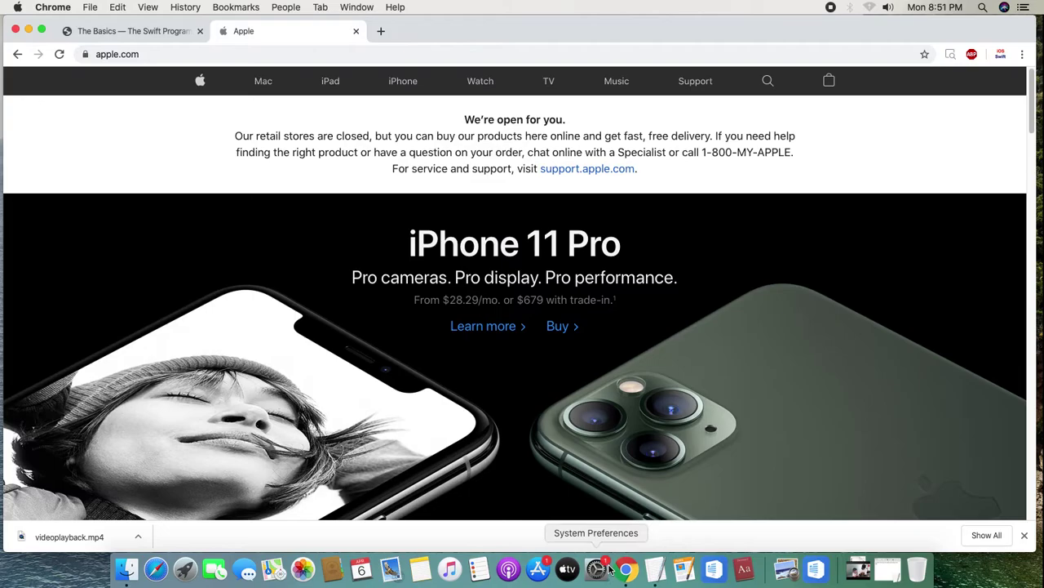
{"action": "left_click", "coordinate": [28, 31]}
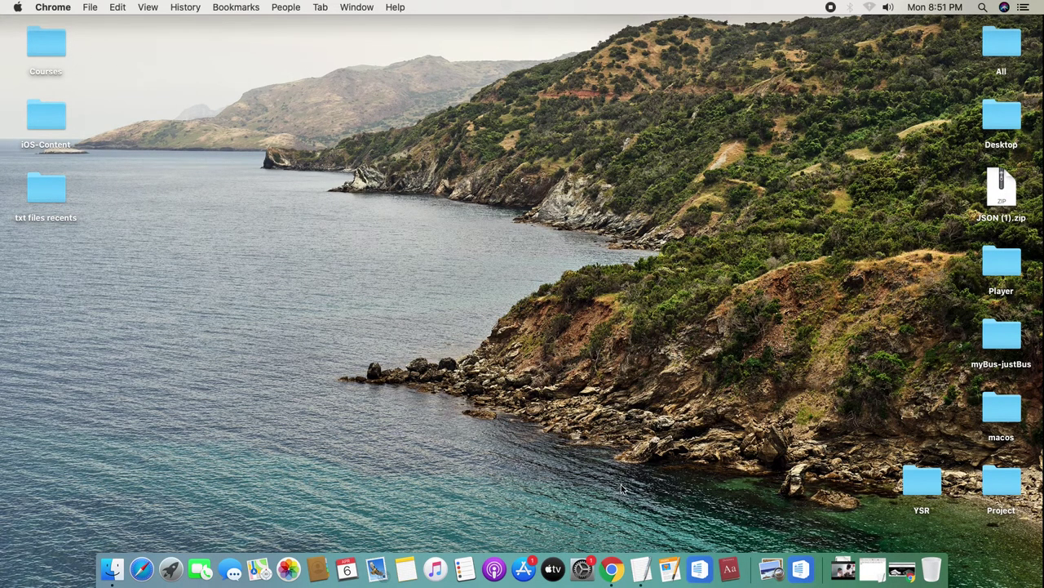
Open Dictionary from the Dock, look through its application menus, and close its window.
{"action": "left_click", "coordinate": [732, 575]}
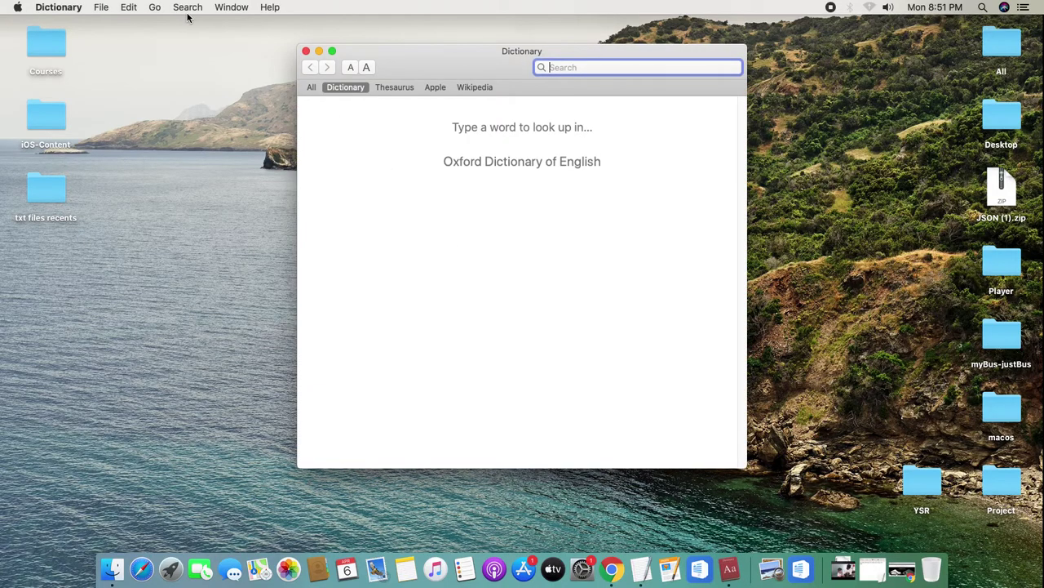
{"action": "left_click", "coordinate": [69, 10]}
{"action": "mouse_move", "coordinate": [207, 15]}
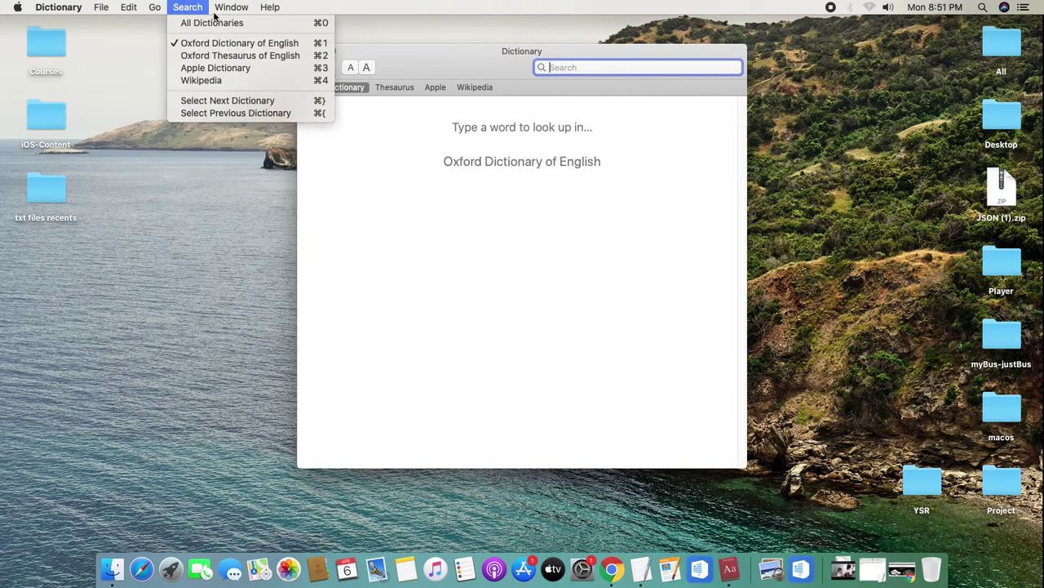
{"action": "mouse_move", "coordinate": [270, 8]}
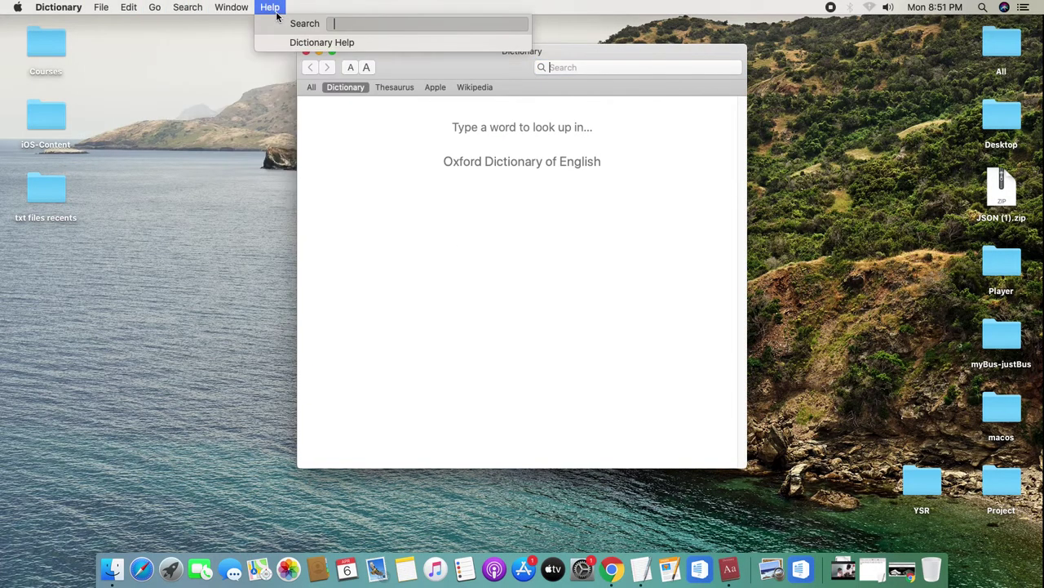
{"action": "left_click", "coordinate": [320, 168]}
{"action": "left_click", "coordinate": [306, 52]}
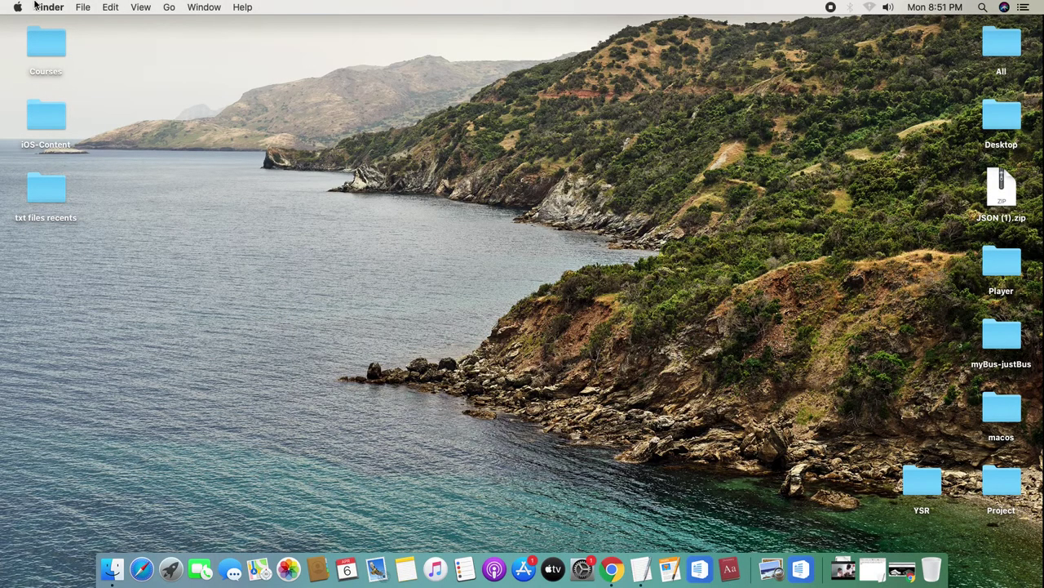
Restore the minimized Google Chrome window, examine the commands in its application menus, and minimize it.
{"action": "left_click", "coordinate": [904, 572]}
{"action": "left_click", "coordinate": [62, 7]}
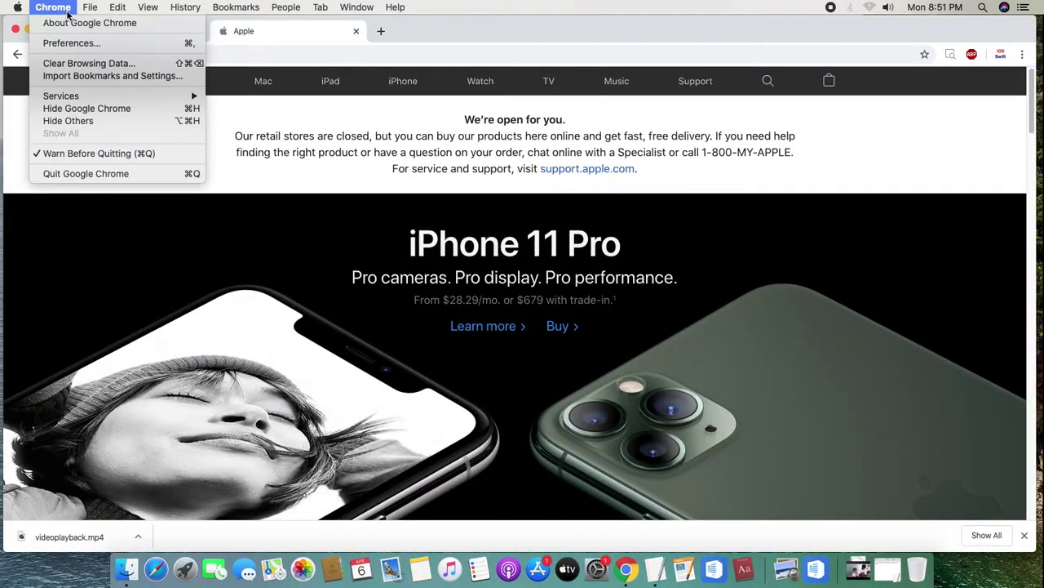
{"action": "mouse_move", "coordinate": [114, 8]}
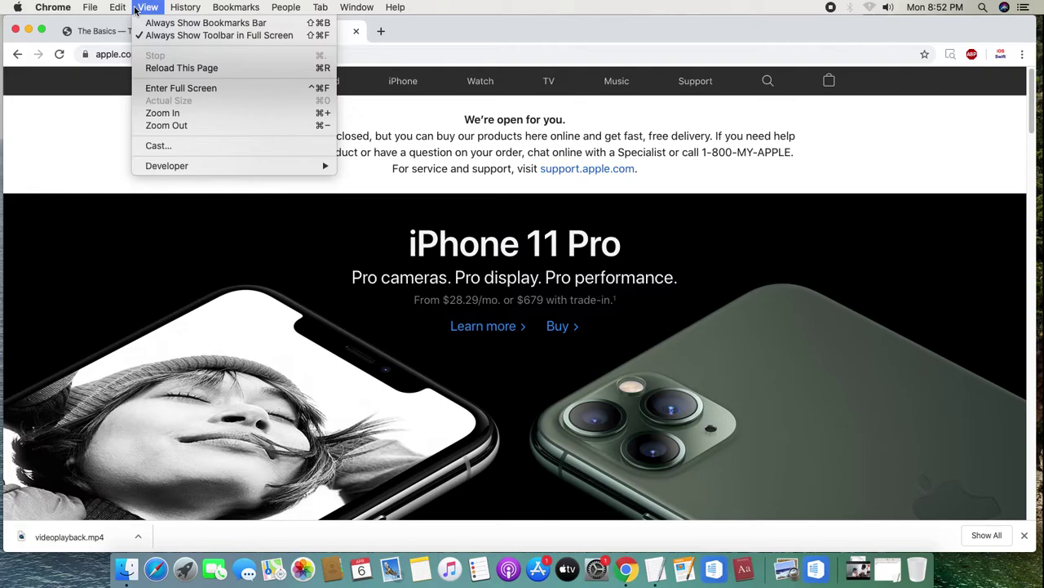
{"action": "mouse_move", "coordinate": [247, 9]}
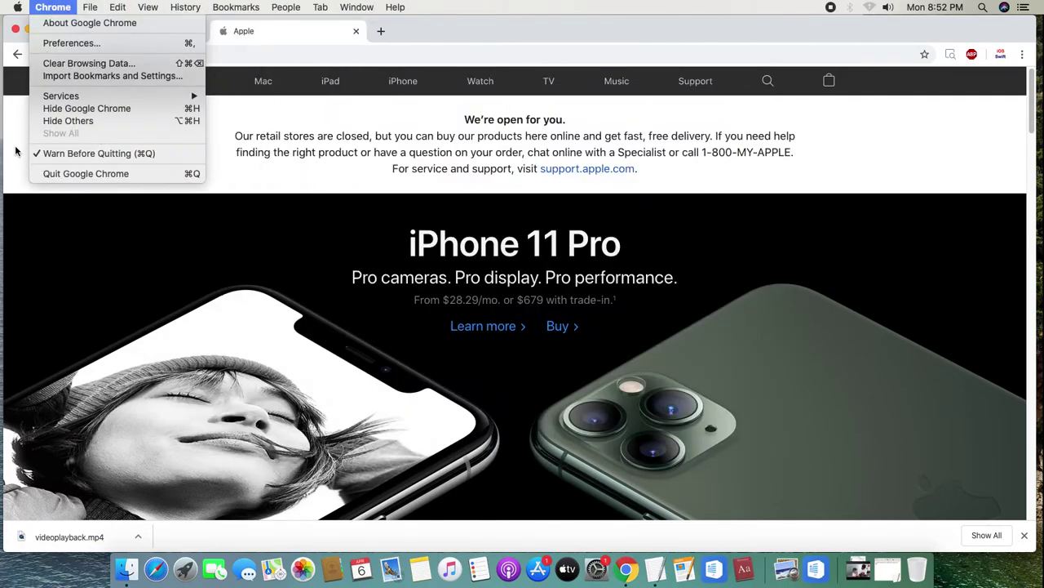
{"action": "key", "text": "Escape"}
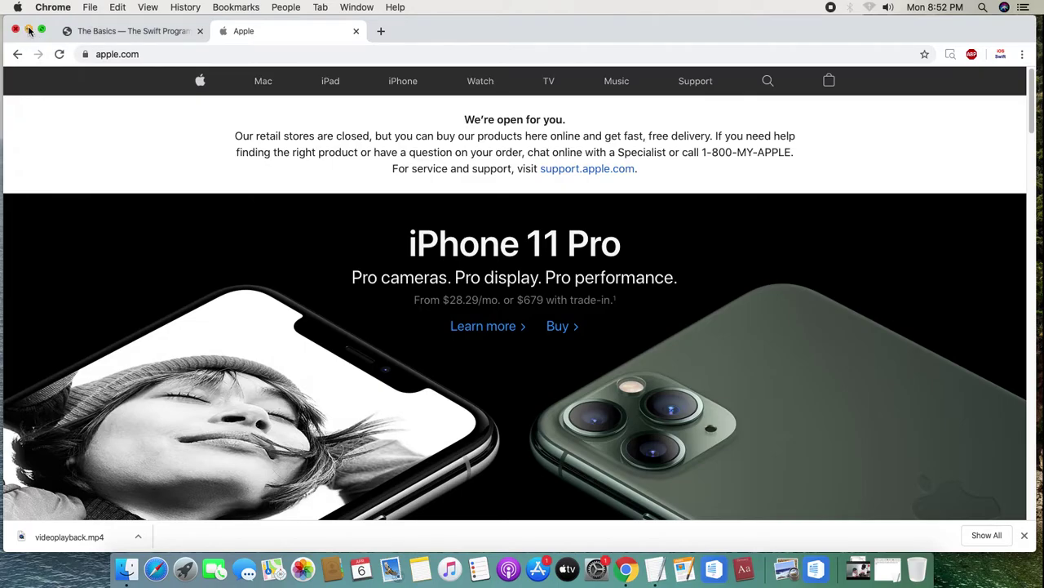
{"action": "left_click", "coordinate": [28, 30]}
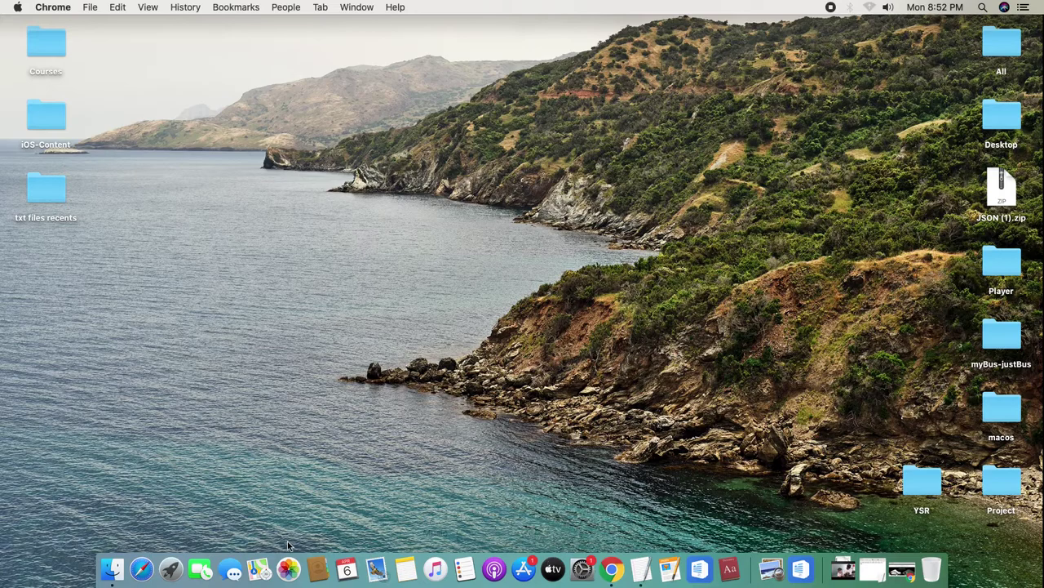
Open Safari from the Dock and close its window.
{"action": "left_click", "coordinate": [141, 574]}
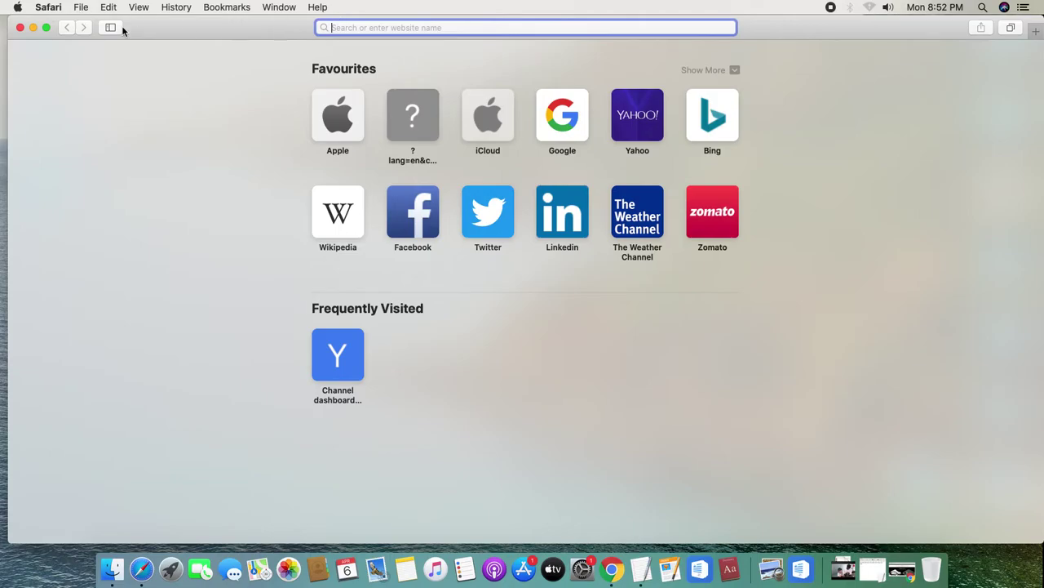
{"action": "left_click", "coordinate": [20, 29]}
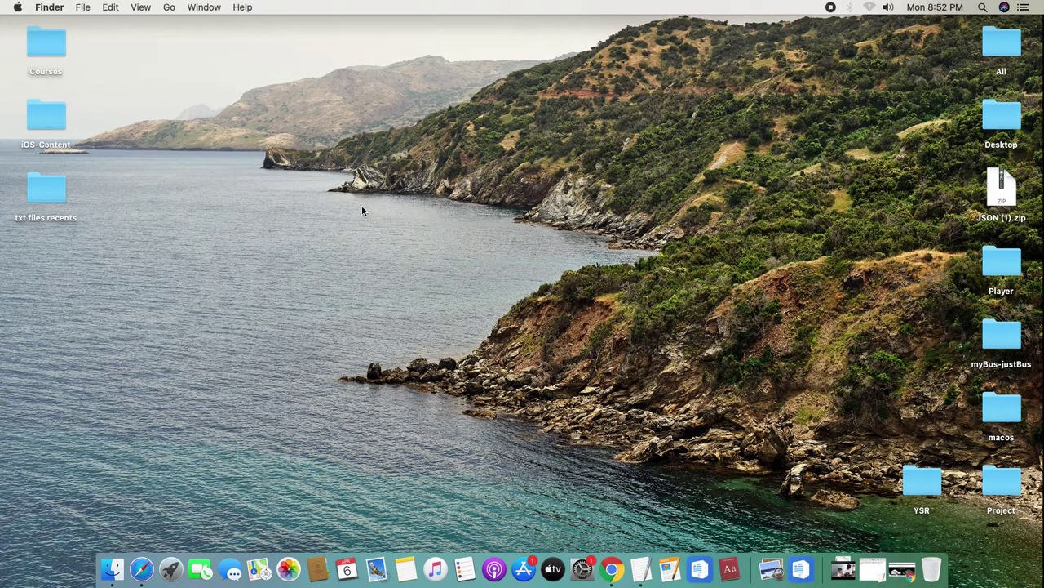
Review the system commands such as Restart and Shut Down, and open About This Mac.
{"action": "left_click", "coordinate": [17, 8]}
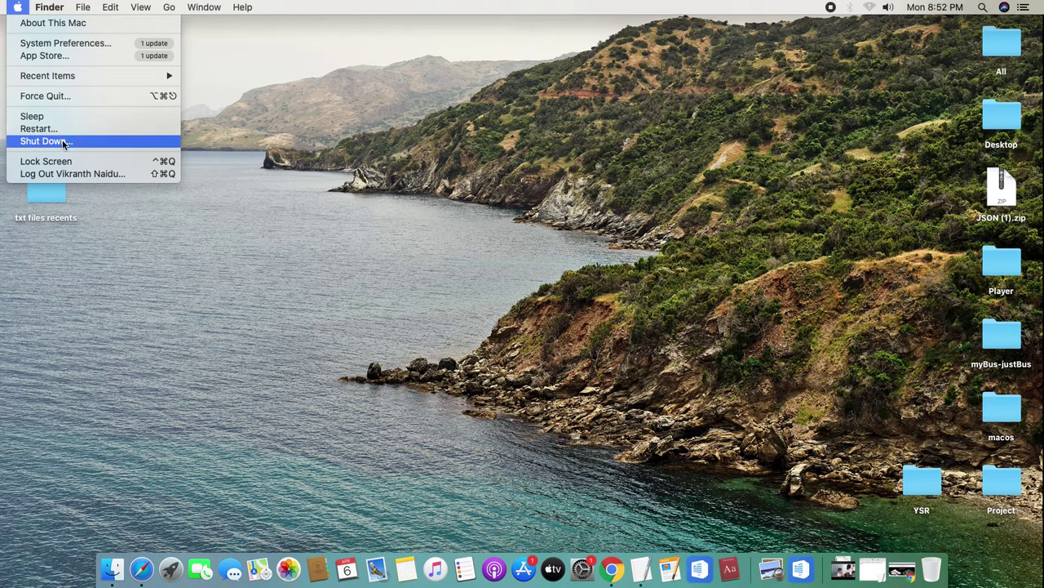
{"action": "left_click", "coordinate": [462, 179]}
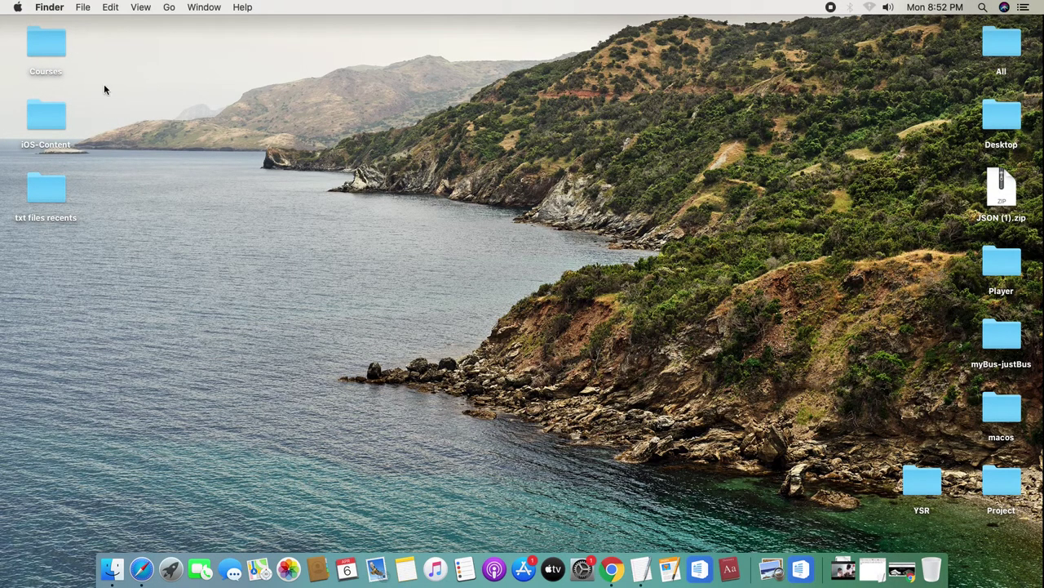
{"action": "left_click", "coordinate": [16, 6]}
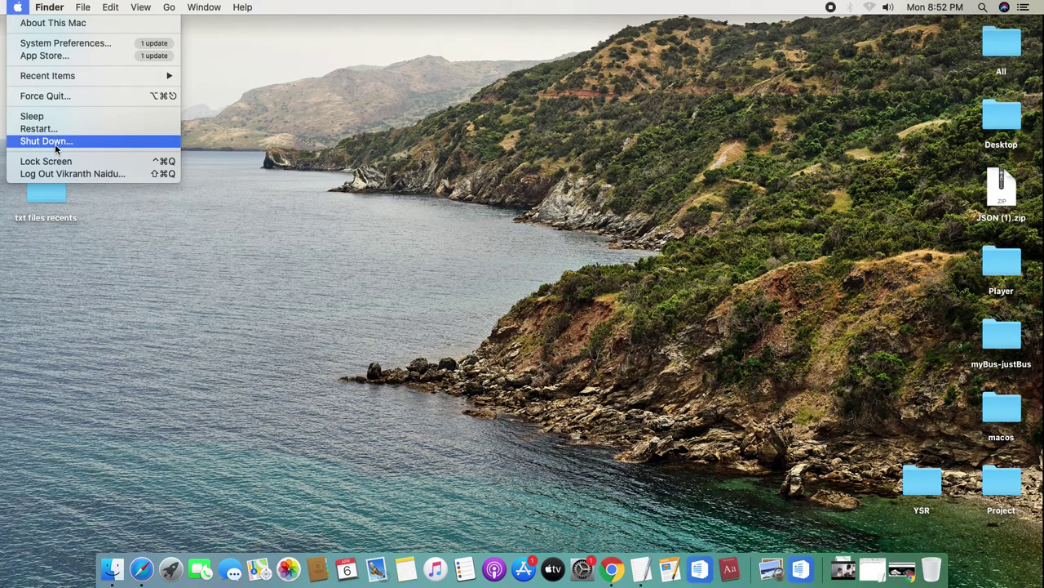
{"action": "left_click", "coordinate": [75, 27]}
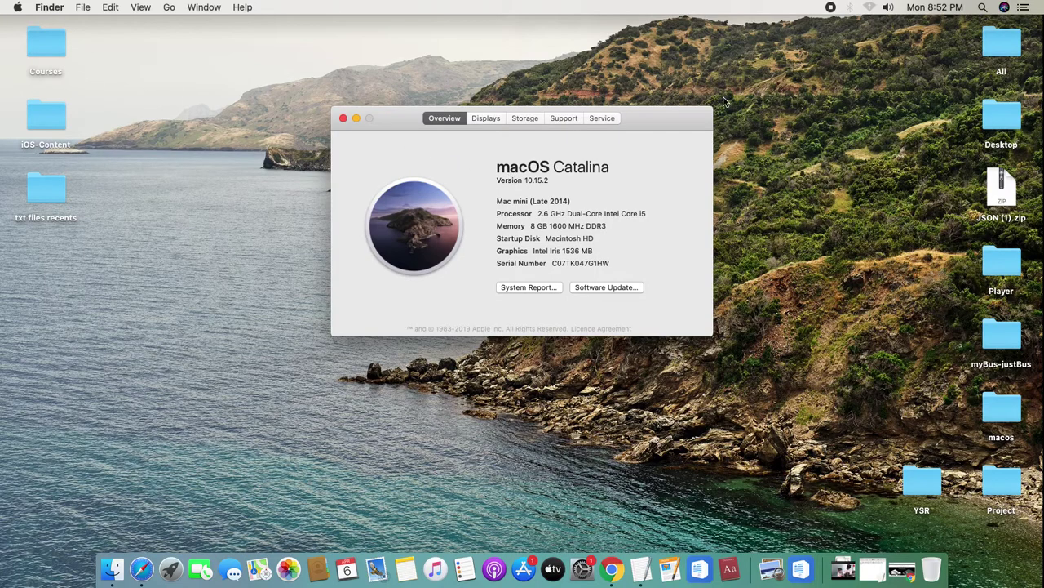
Move the About This Mac window upward and highlight the Mac's model, processor and memory details in its overview.
{"action": "left_click_drag", "start_coordinate": [693, 117], "coordinate": [692, 110]}
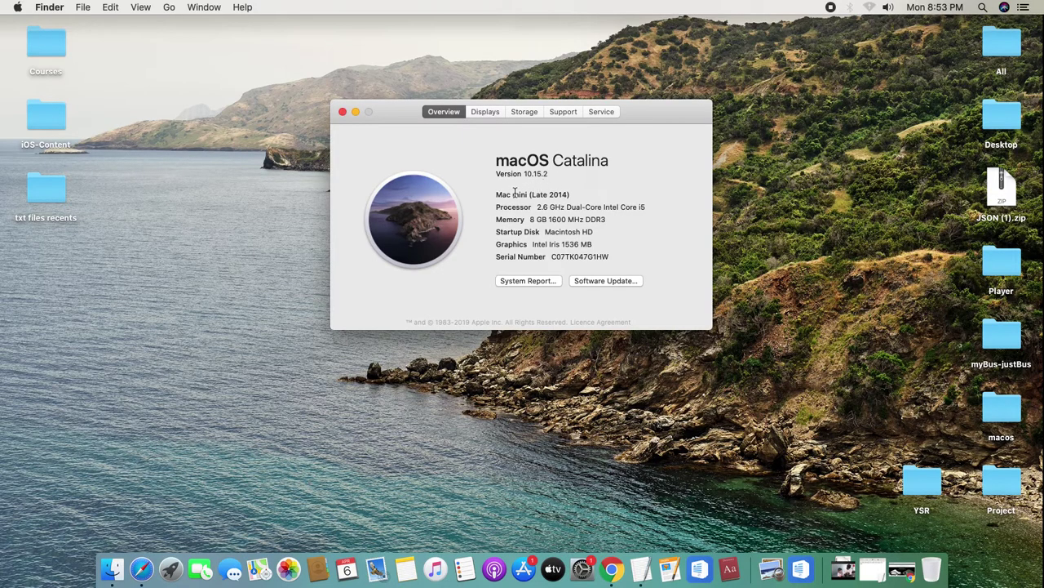
{"action": "left_click_drag", "start_coordinate": [495, 194], "coordinate": [580, 194]}
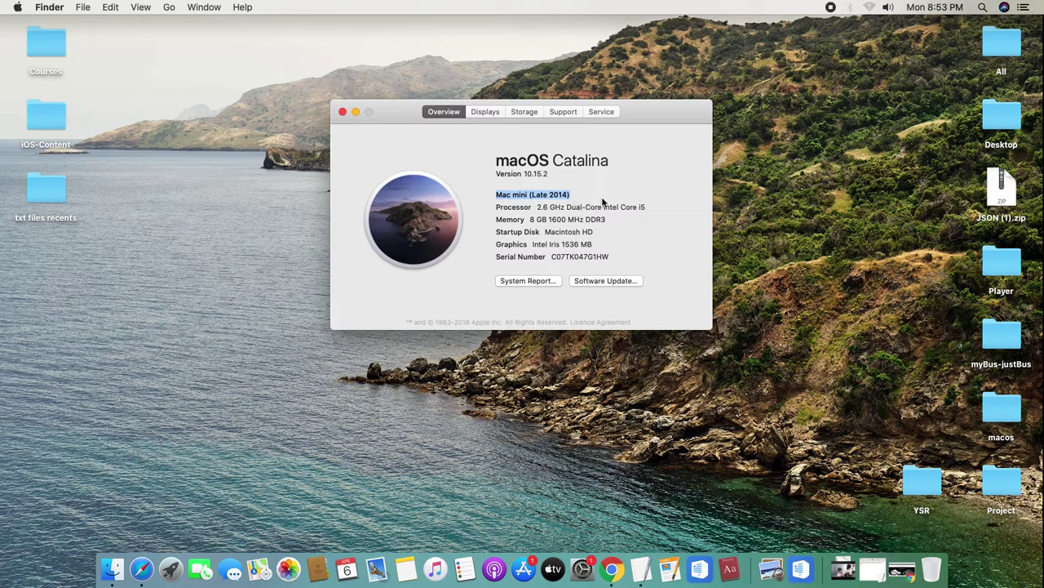
{"action": "left_click_drag", "start_coordinate": [666, 117], "coordinate": [668, 92]}
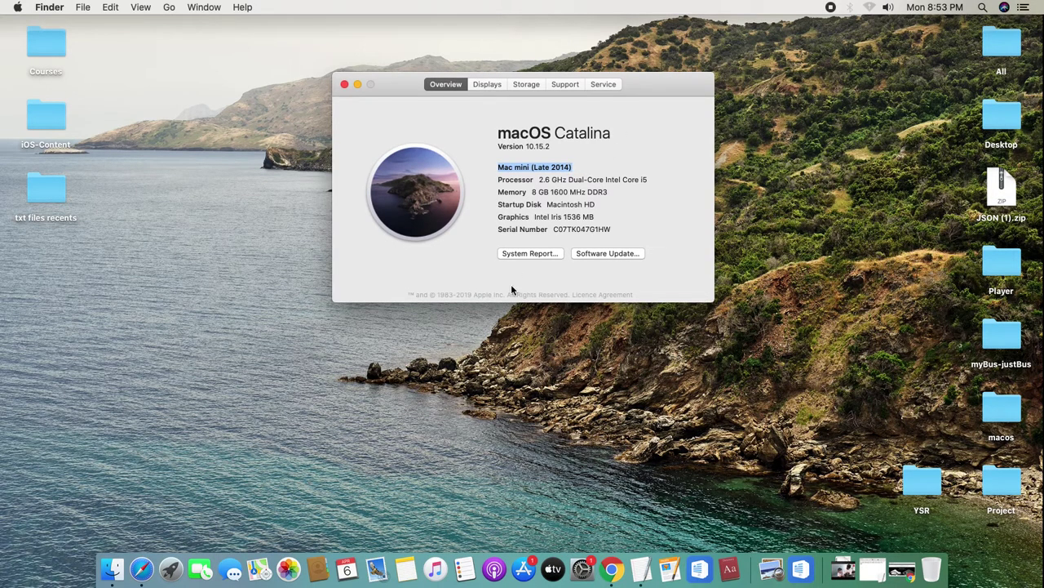
{"action": "left_click_drag", "start_coordinate": [539, 181], "coordinate": [569, 181]}
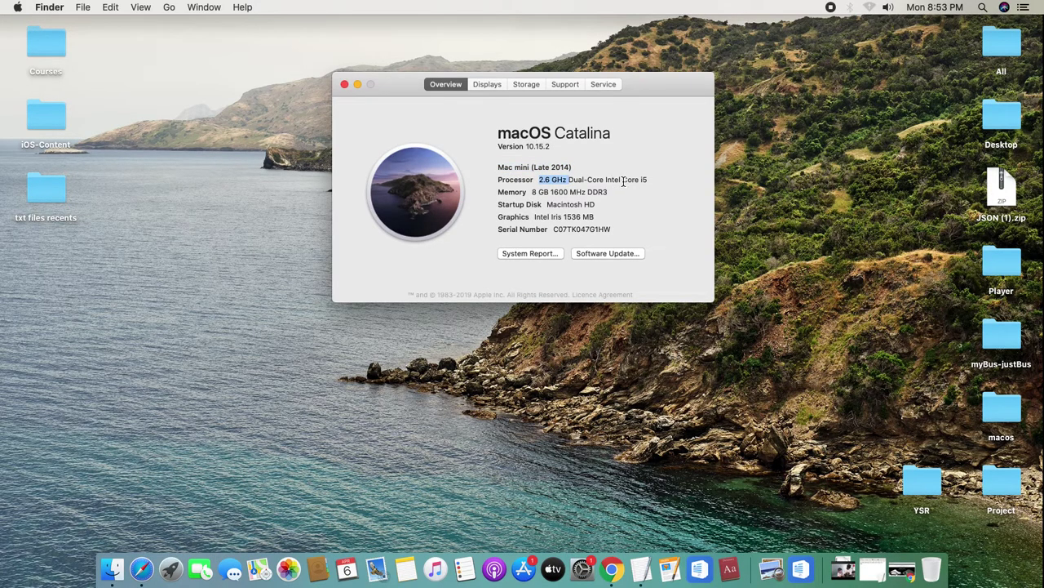
{"action": "left_click_drag", "start_coordinate": [623, 181], "coordinate": [674, 176]}
{"action": "left_click_drag", "start_coordinate": [534, 191], "coordinate": [547, 190]}
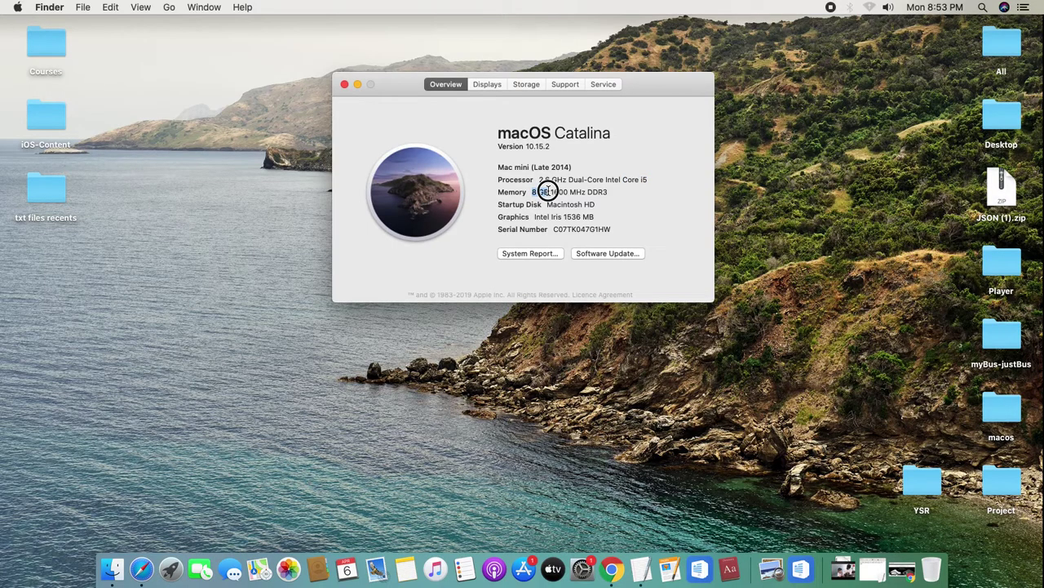
Check the available disk storage in About This Mac and close the window.
{"action": "left_click", "coordinate": [525, 85]}
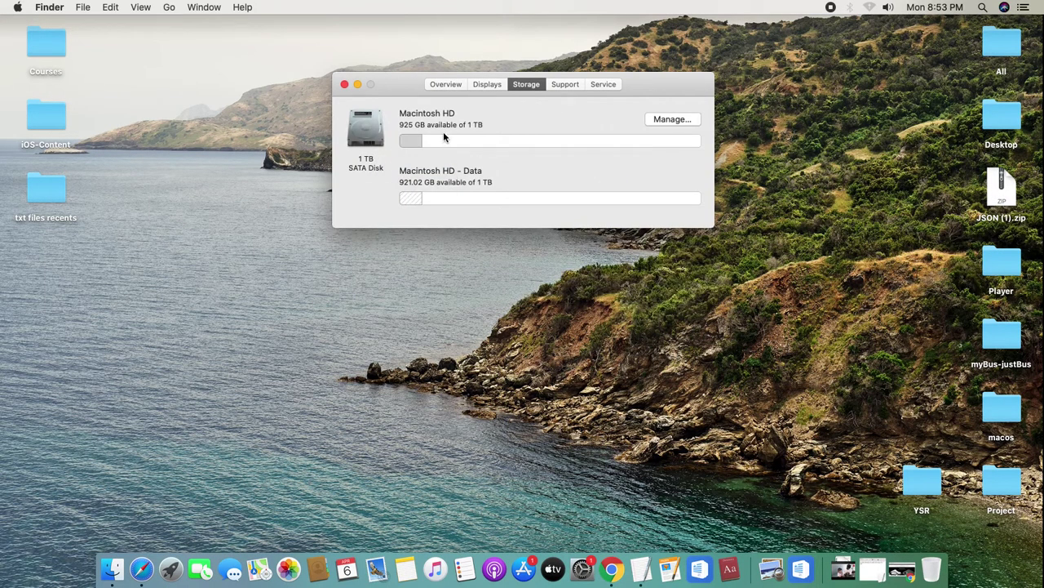
{"action": "mouse_move", "coordinate": [496, 139]}
{"action": "left_click", "coordinate": [344, 84]}
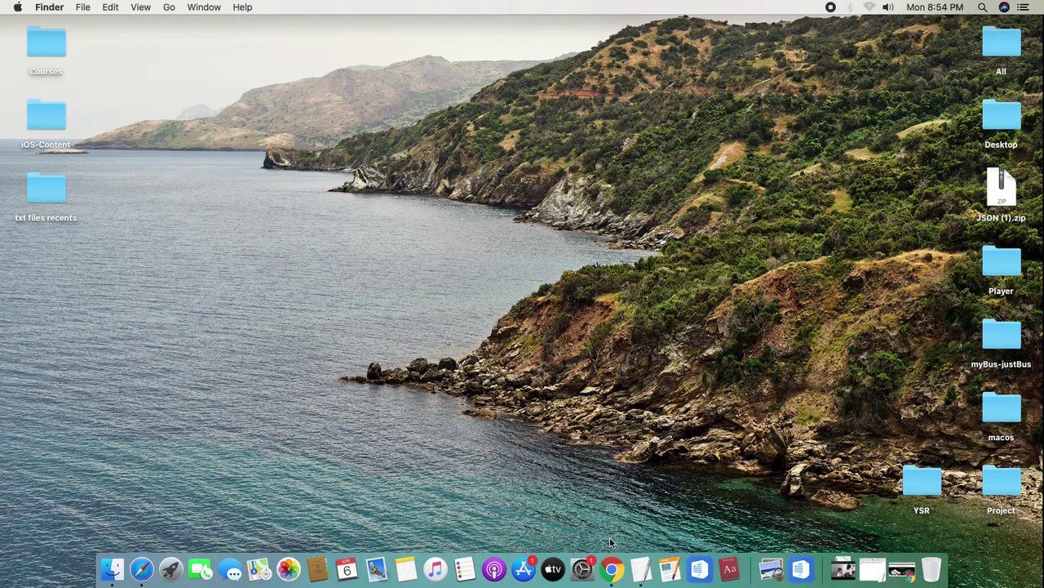
Open System Preferences, set the alert volume to maximum in the Sound settings, and return to the overview of all preferences.
{"action": "left_click", "coordinate": [583, 570]}
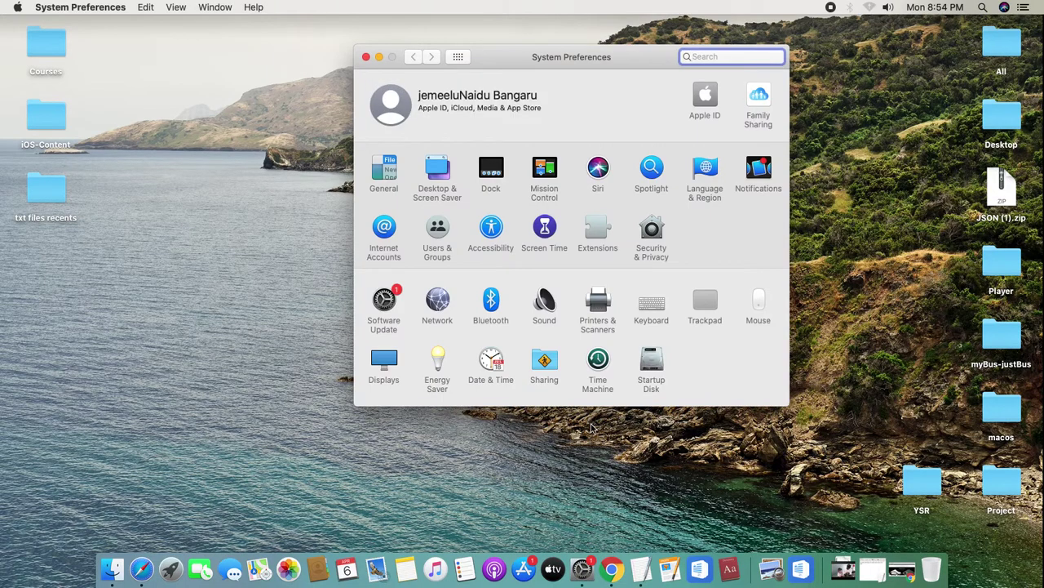
{"action": "left_click_drag", "start_coordinate": [645, 59], "coordinate": [533, 30]}
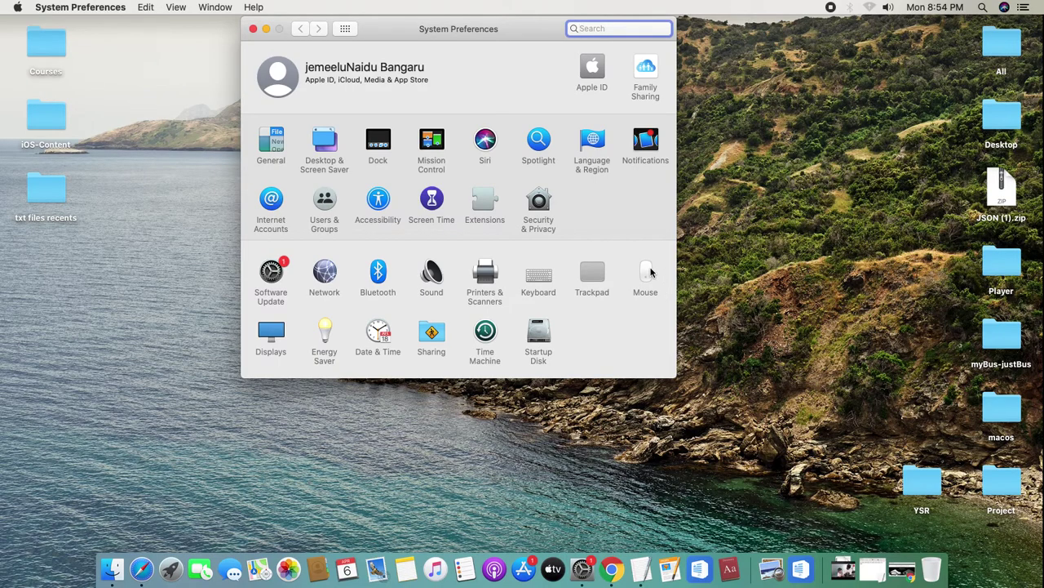
{"action": "left_click", "coordinate": [432, 280]}
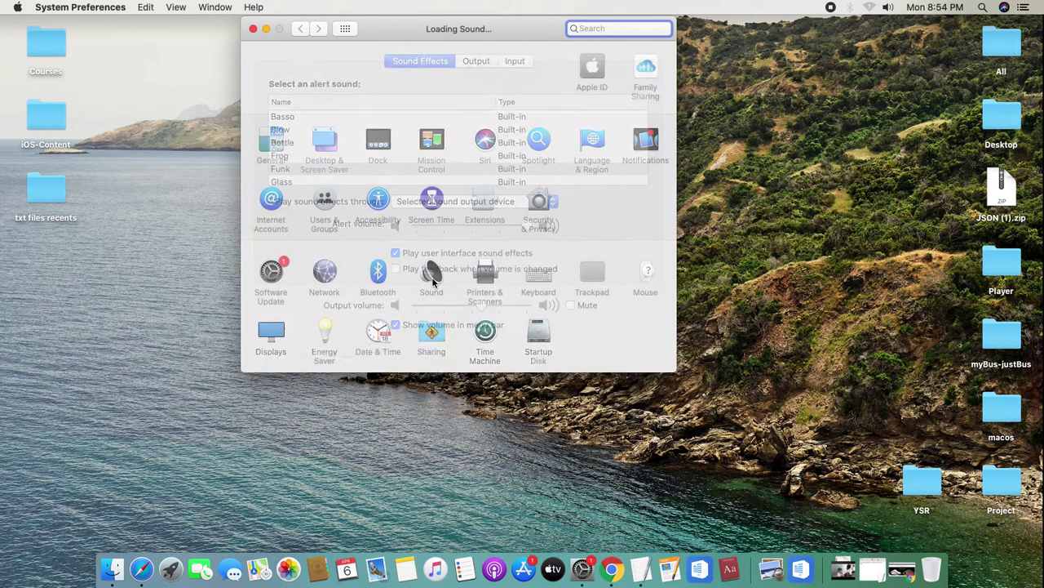
{"action": "left_click_drag", "start_coordinate": [502, 226], "coordinate": [545, 234]}
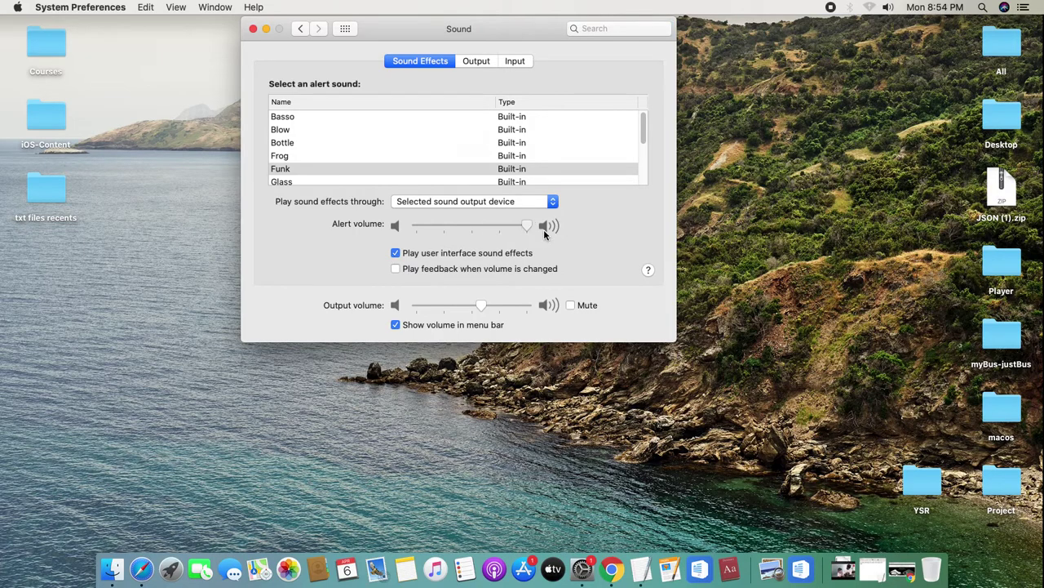
{"action": "left_click", "coordinate": [300, 29]}
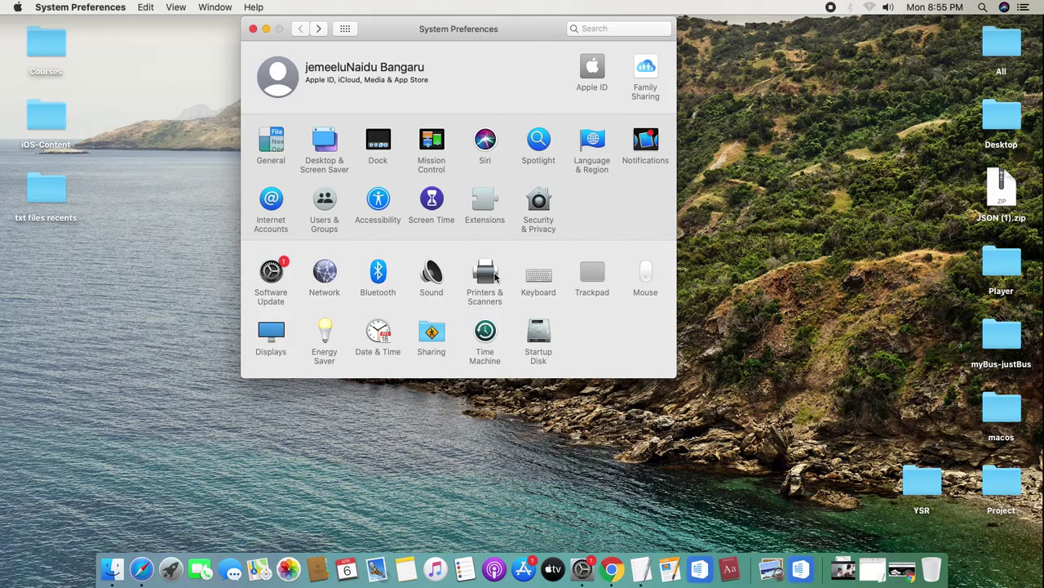
{"action": "left_click", "coordinate": [326, 147]}
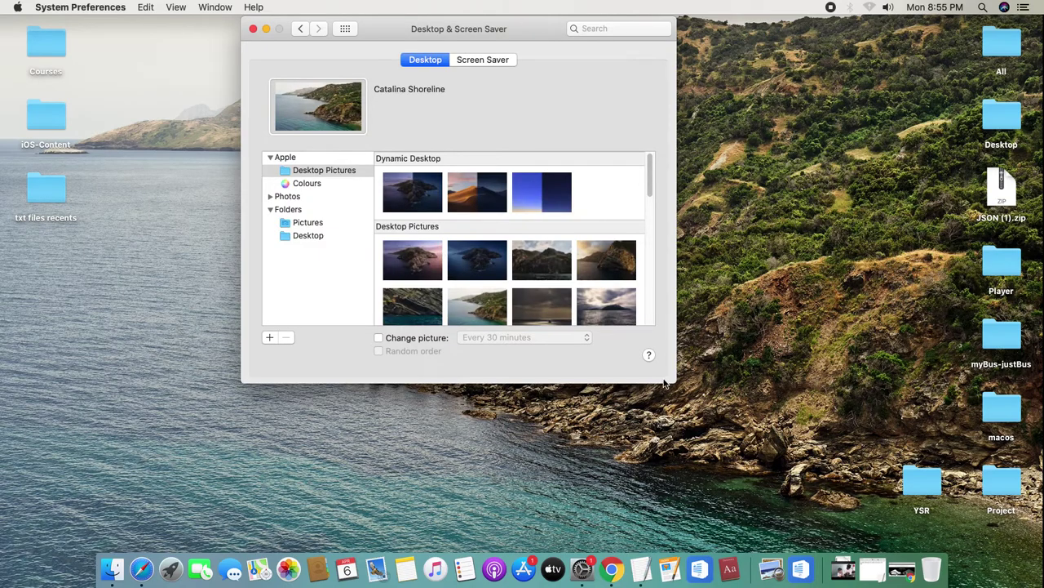
{"action": "left_click_drag", "start_coordinate": [650, 184], "coordinate": [653, 354]}
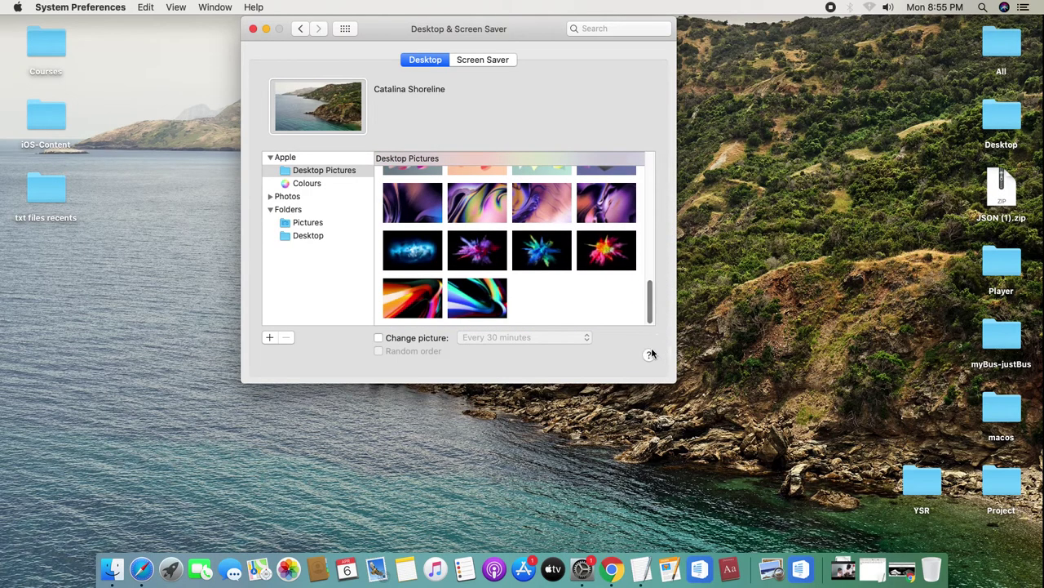
{"action": "left_click", "coordinate": [308, 183]}
{"action": "left_click", "coordinate": [330, 169]}
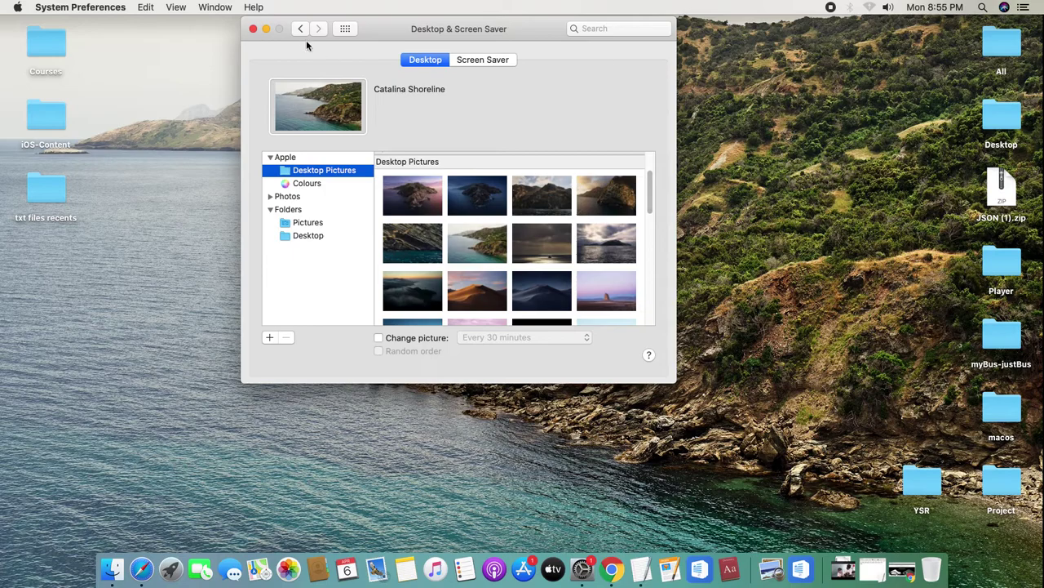
{"action": "left_click", "coordinate": [253, 29]}
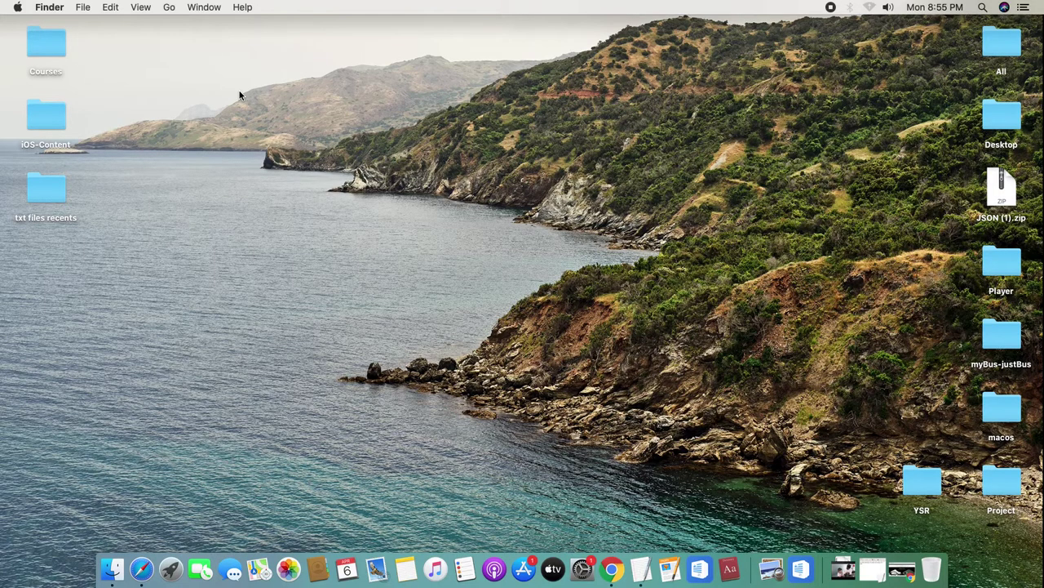
Switch to the minimised Chrome window and open google.com in a new tab.
{"action": "left_click", "coordinate": [901, 569]}
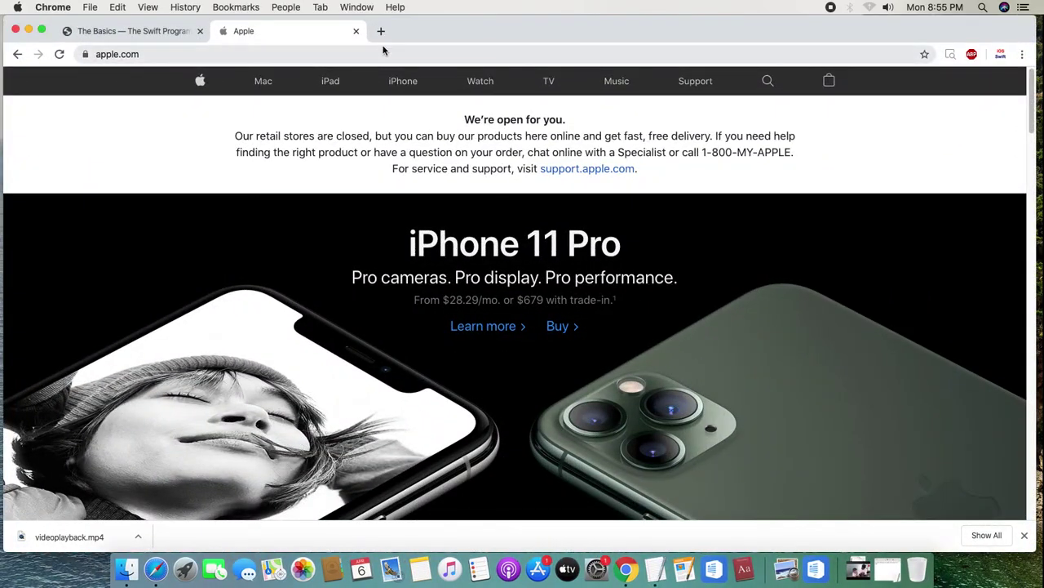
{"action": "left_click", "coordinate": [380, 31]}
{"action": "type", "text": "goo"}
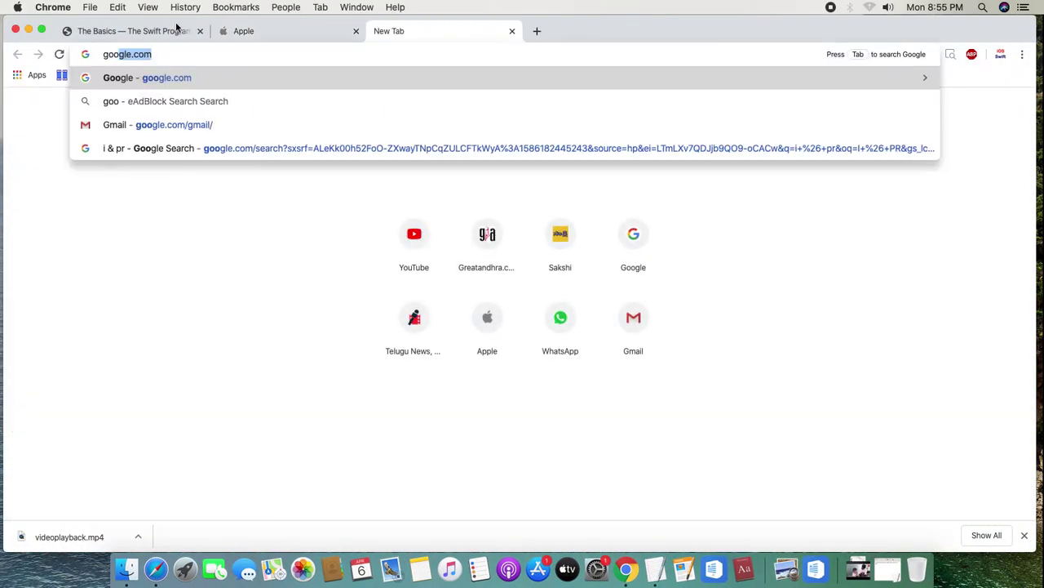
{"action": "key", "text": "Return"}
{"action": "type", "text": "m"}
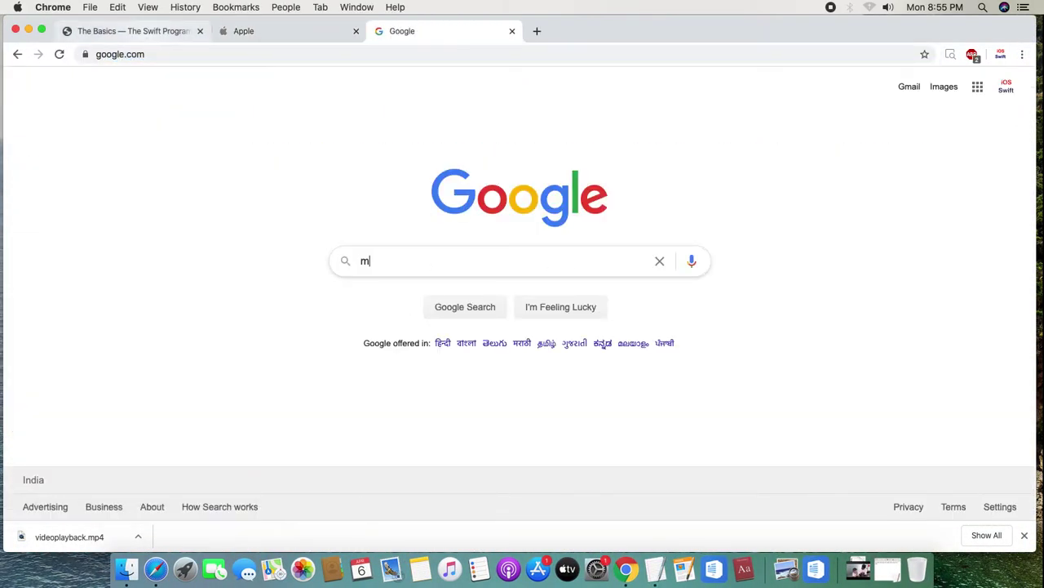
{"action": "type", "text": "ac"}
{"action": "key", "text": "BackSpace"}
{"action": "key", "text": "BackSpace"}
{"action": "key", "text": "BackSpace"}
{"action": "key", "text": "BackSpace"}
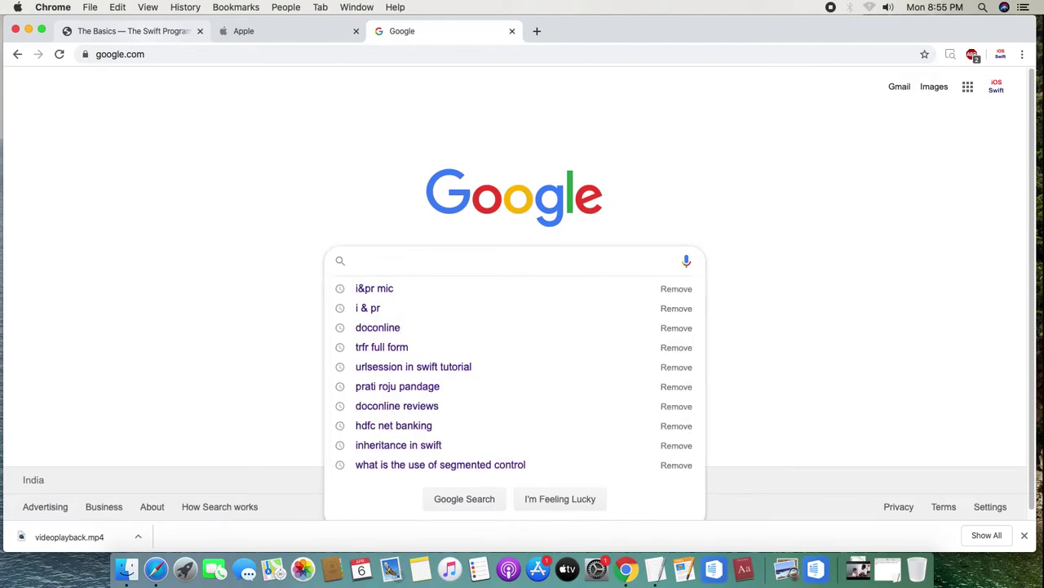
{"action": "type", "text": "ch"}
{"action": "key", "text": "BackSpace"}
{"action": "key", "text": "BackSpace"}
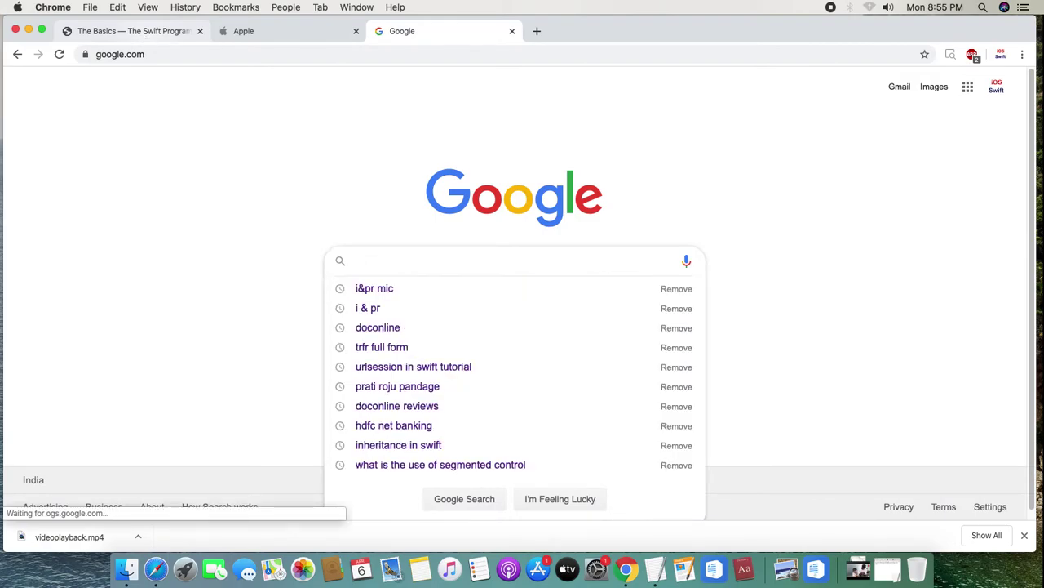
Search Google for "firefox for mac".
{"action": "type", "text": "fire"}
{"action": "key", "text": "Down"}
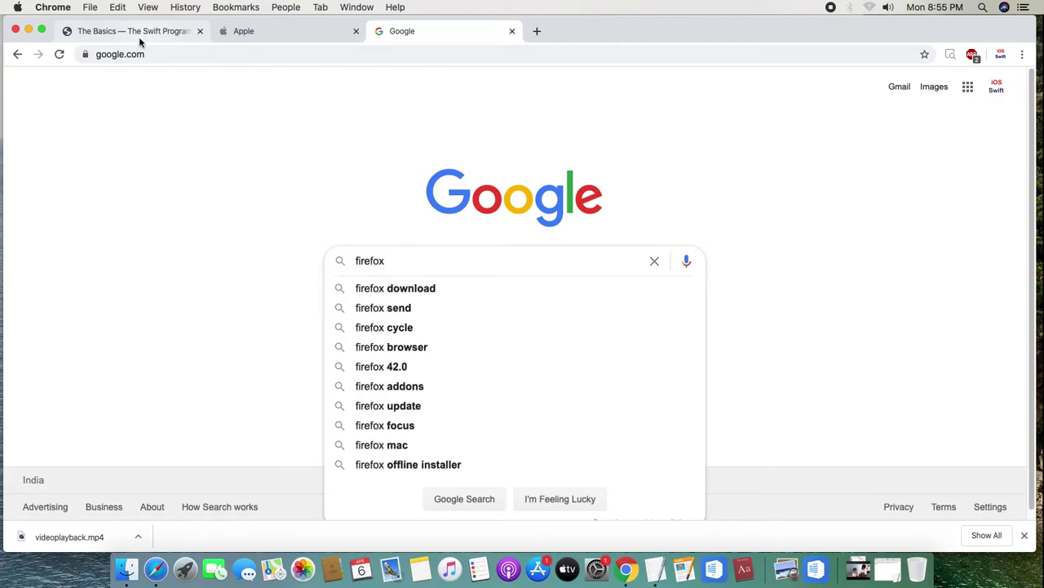
{"action": "type", "text": "for mac"}
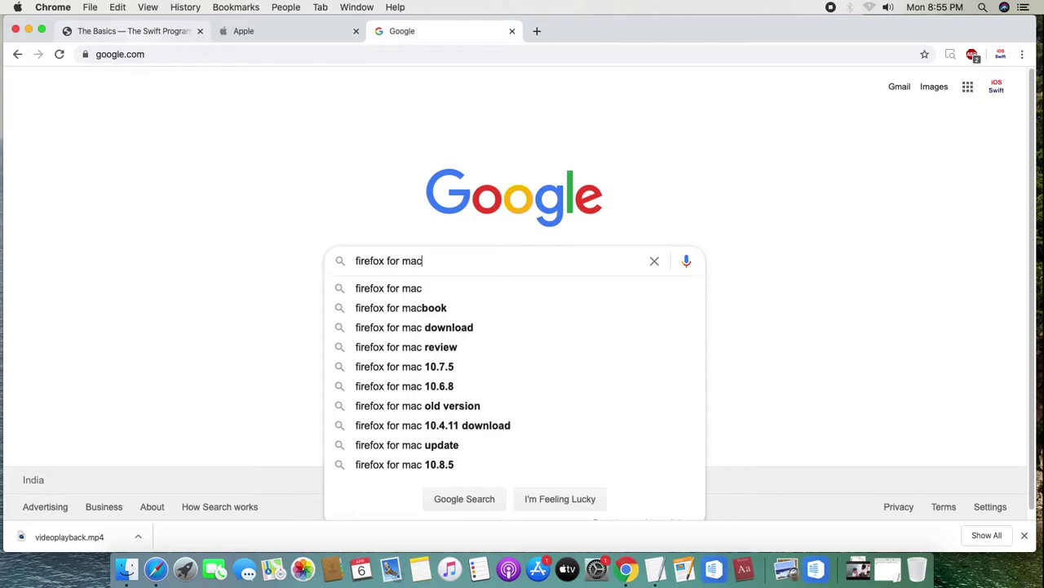
{"action": "key", "text": "Return"}
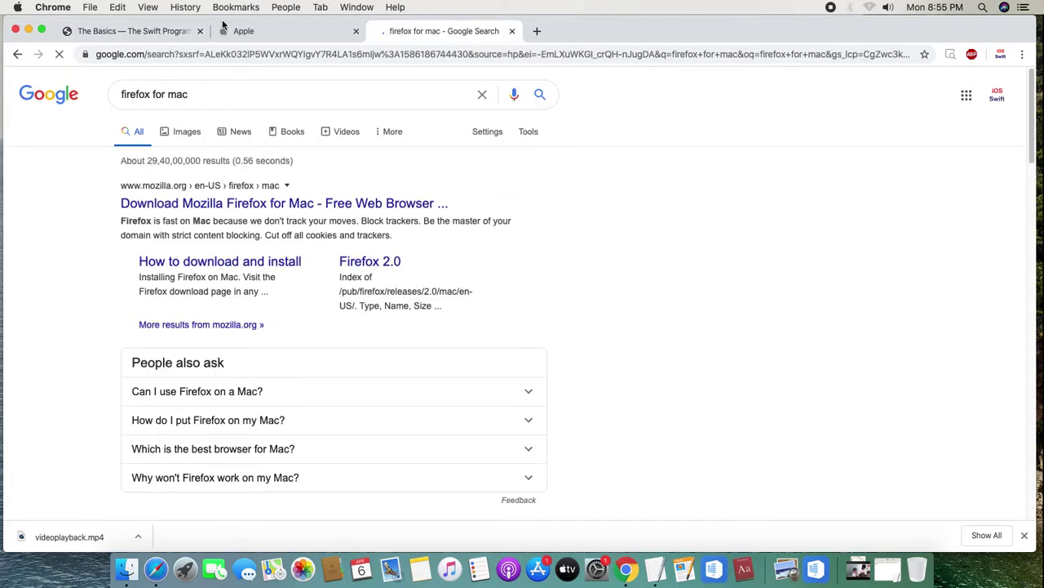
Open the Mozilla and Softonic Firefox for Mac download results in new tabs and view both pages.
{"action": "left_click", "coordinate": [286, 204], "text": "super"}
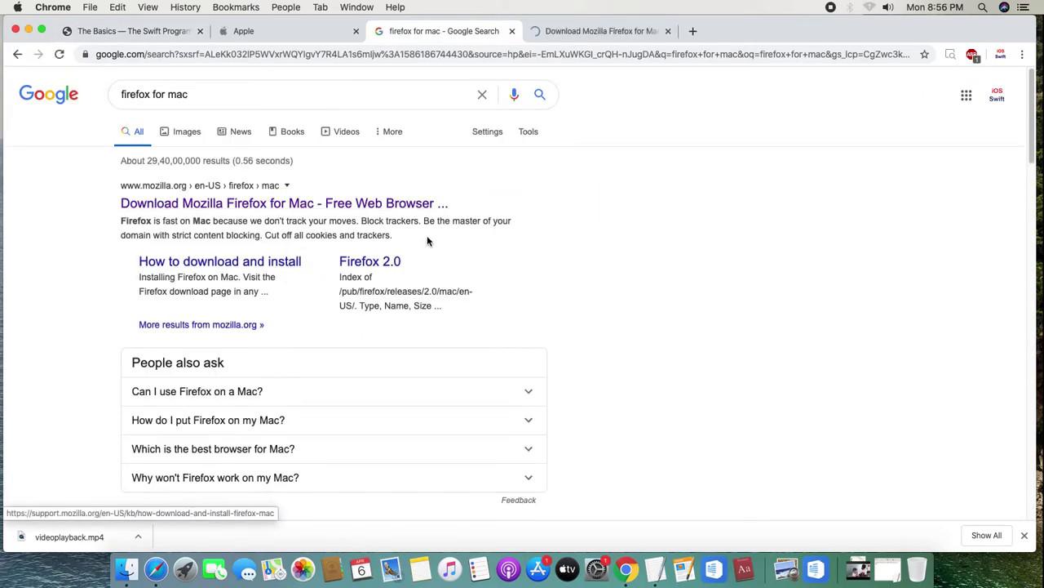
{"action": "scroll", "coordinate": [642, 167], "scroll_direction": "down", "scroll_amount": 5}
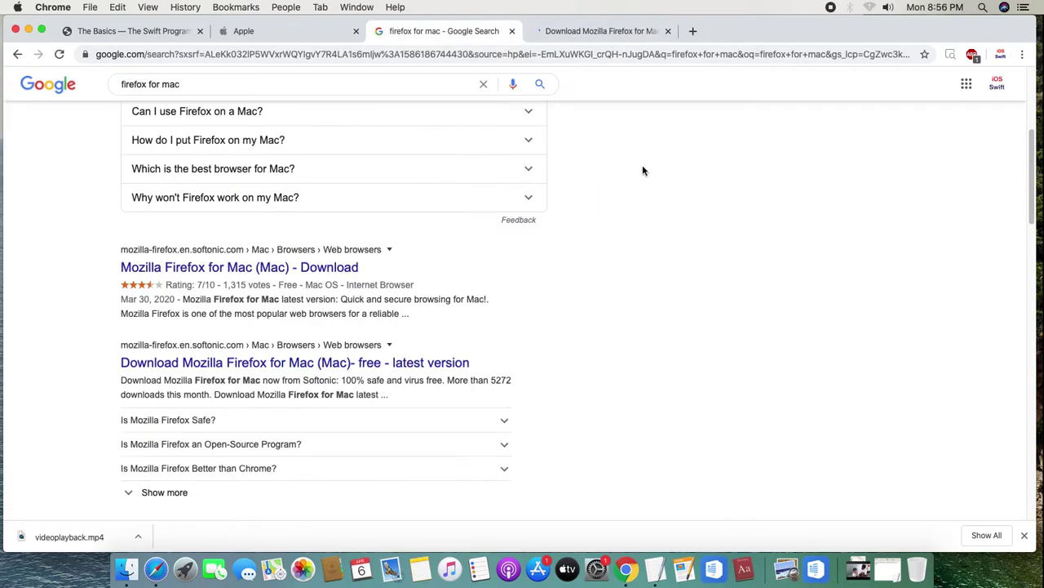
{"action": "left_click", "coordinate": [350, 272], "text": "super"}
{"action": "left_click", "coordinate": [592, 33]}
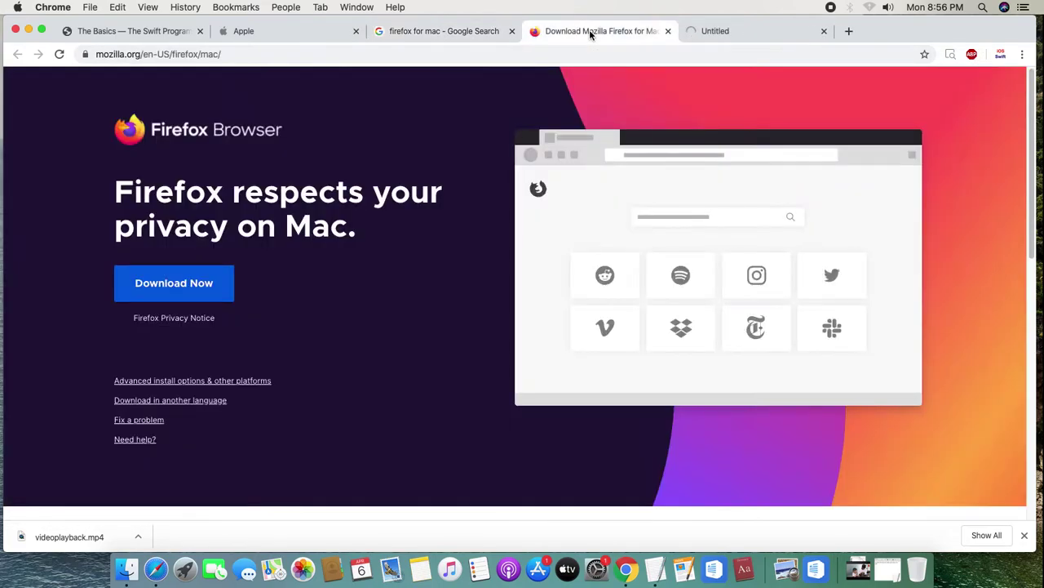
{"action": "left_click", "coordinate": [740, 33]}
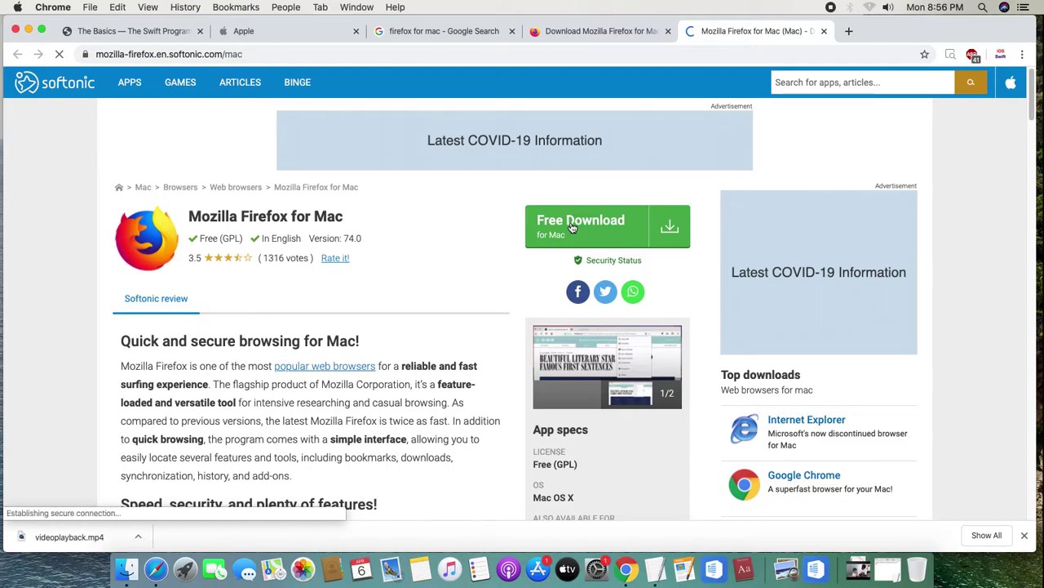
Close the two Firefox download tabs and the Google search tab, and minimise the Chrome window.
{"action": "left_click", "coordinate": [666, 31]}
{"action": "key", "text": "super+w"}
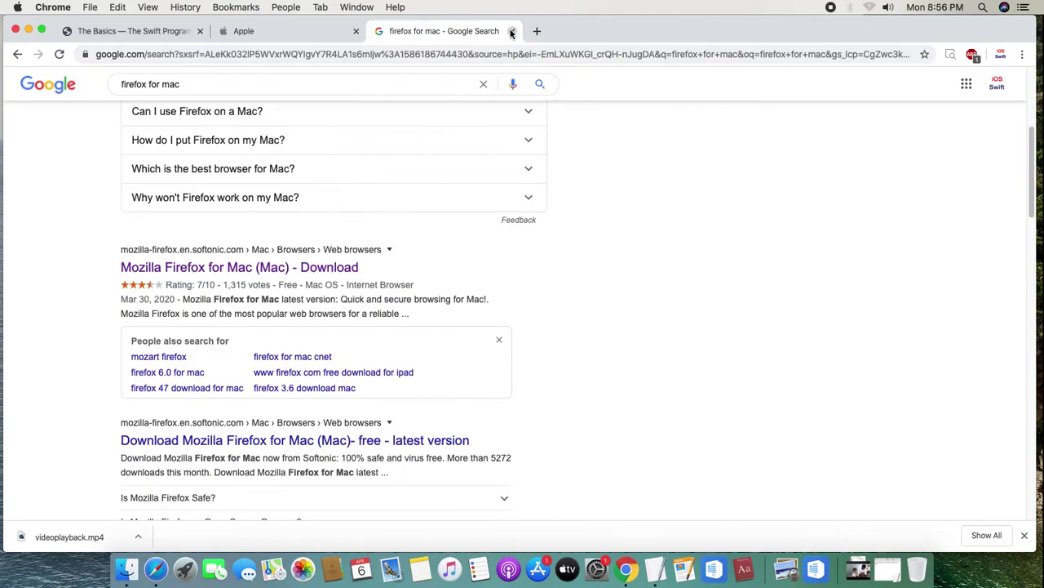
{"action": "left_click", "coordinate": [512, 31]}
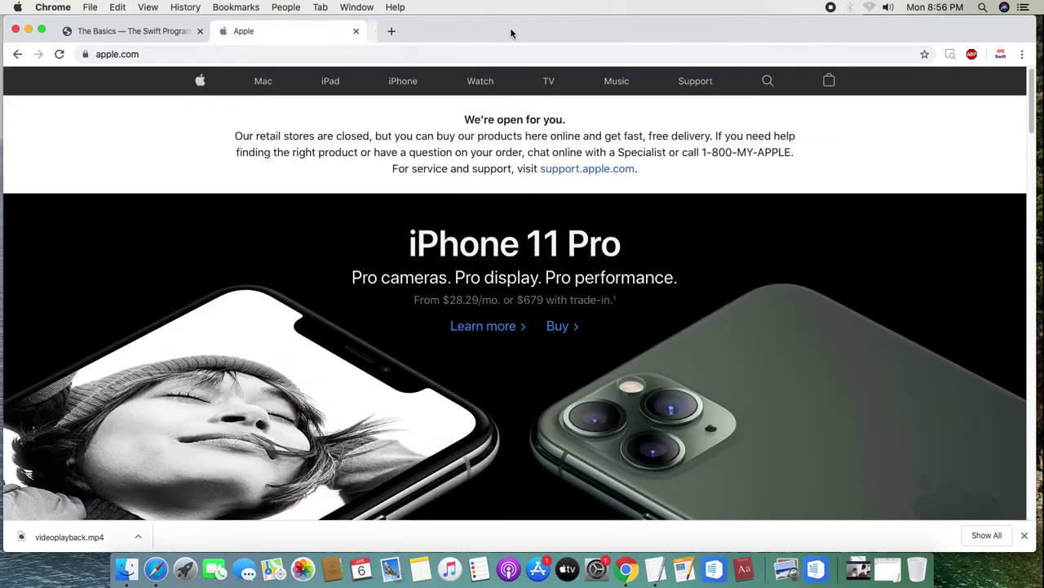
{"action": "left_click", "coordinate": [29, 31]}
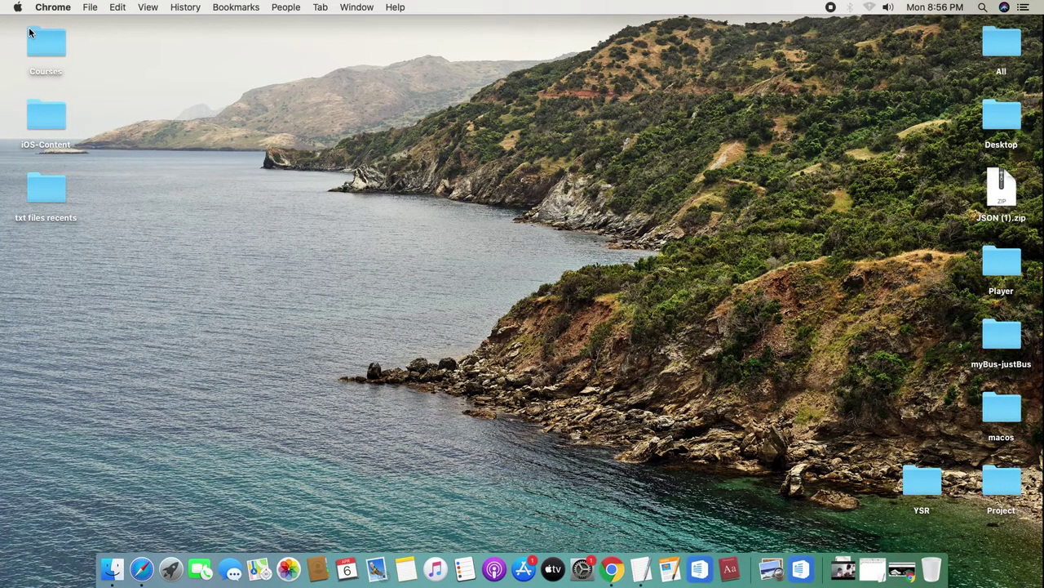
Open the Downloads folder in Finder, with its window moved up, and select SoleOffice.dmg to preview it.
{"action": "left_click", "coordinate": [112, 568]}
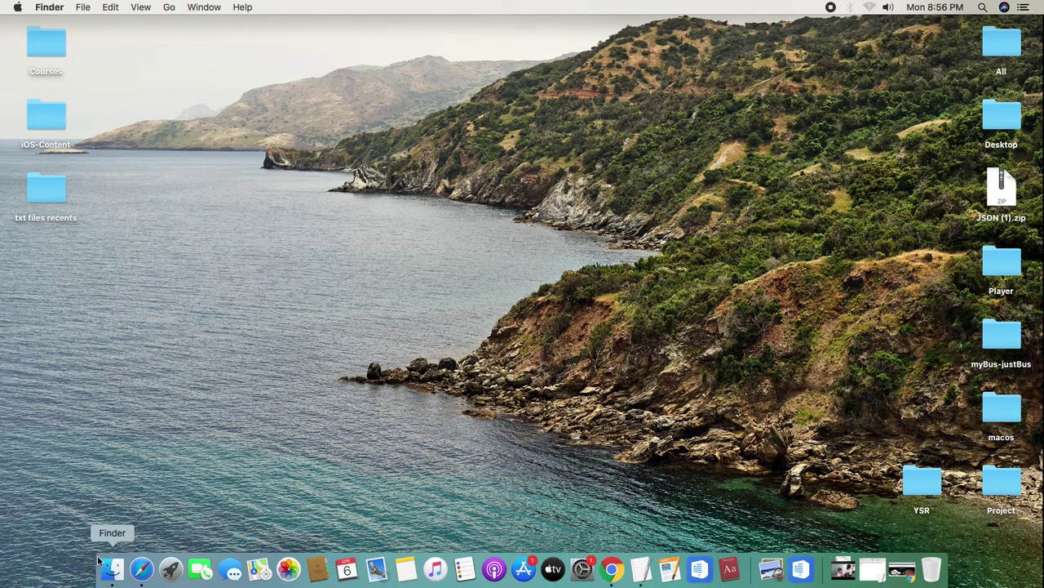
{"action": "left_click", "coordinate": [186, 190]}
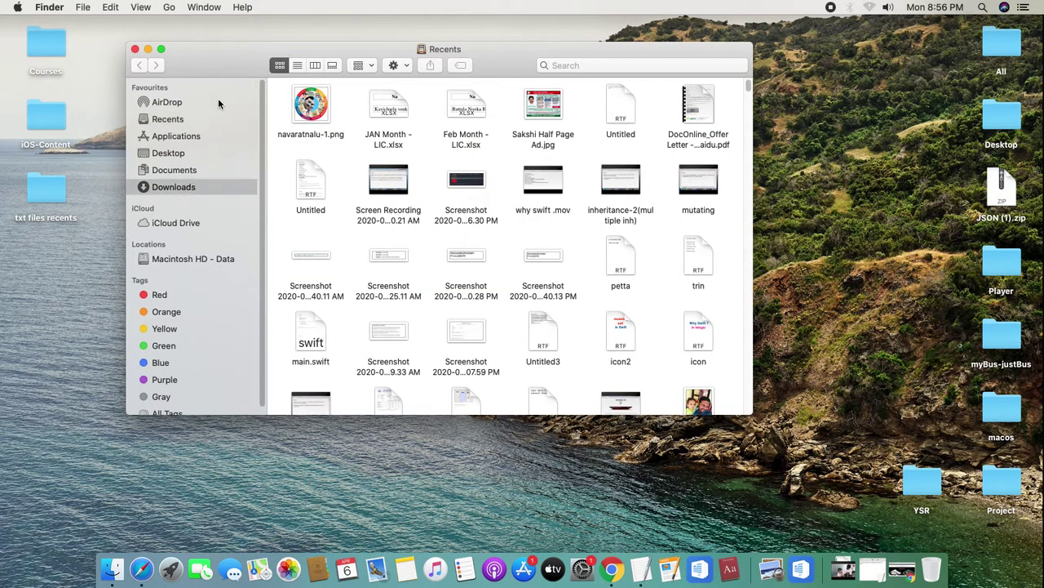
{"action": "left_click_drag", "start_coordinate": [204, 49], "coordinate": [186, 22]}
{"action": "scroll", "coordinate": [320, 328], "scroll_direction": "down", "scroll_amount": 5}
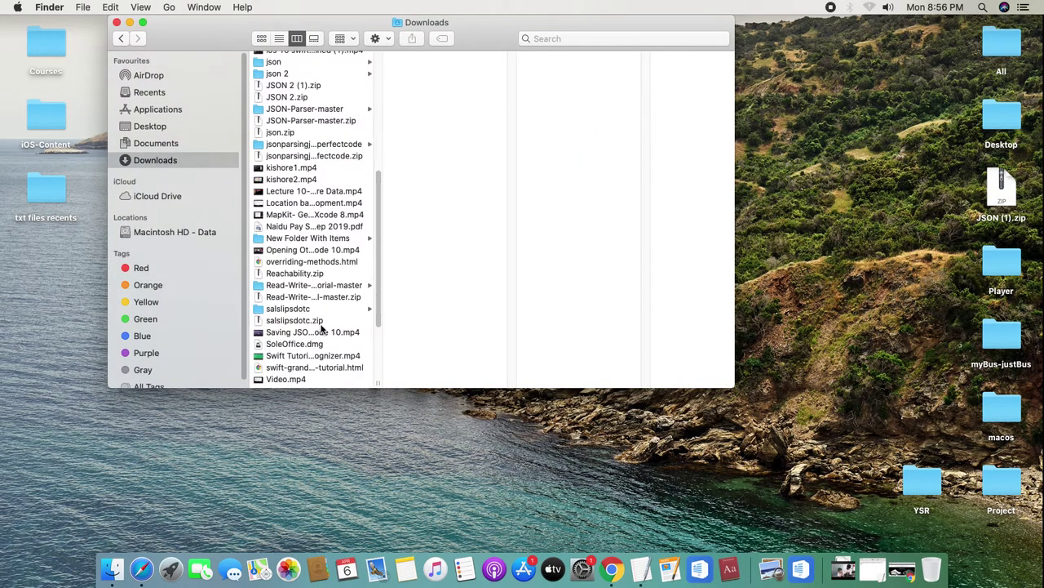
{"action": "left_click", "coordinate": [322, 346]}
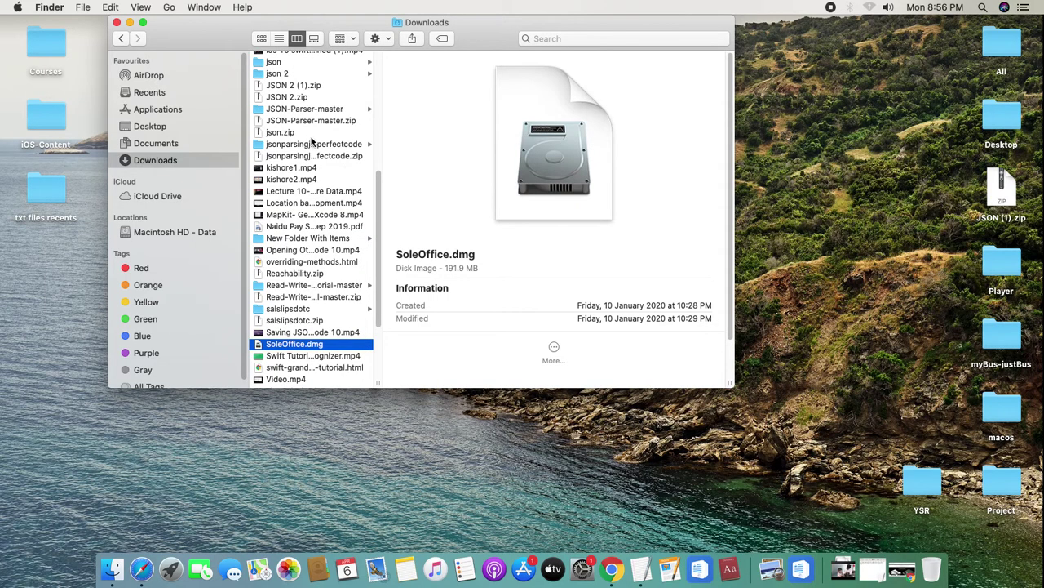
Look through the files in the Downloads folder and close the Finder window.
{"action": "scroll", "coordinate": [316, 142], "scroll_direction": "up", "scroll_amount": 5}
{"action": "scroll", "coordinate": [317, 142], "scroll_direction": "up", "scroll_amount": 1}
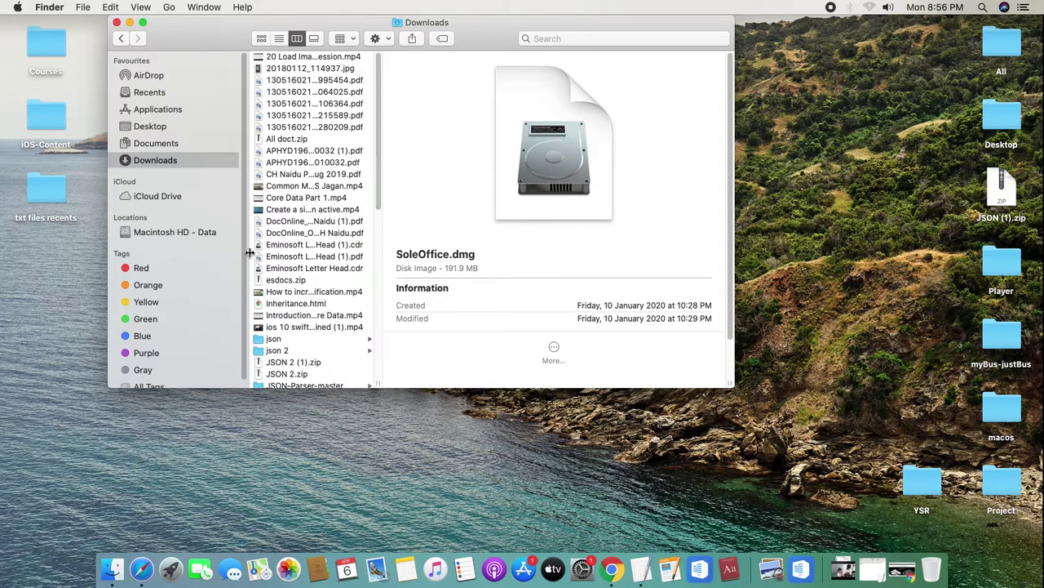
{"action": "scroll", "coordinate": [335, 265], "scroll_direction": "down", "scroll_amount": 5}
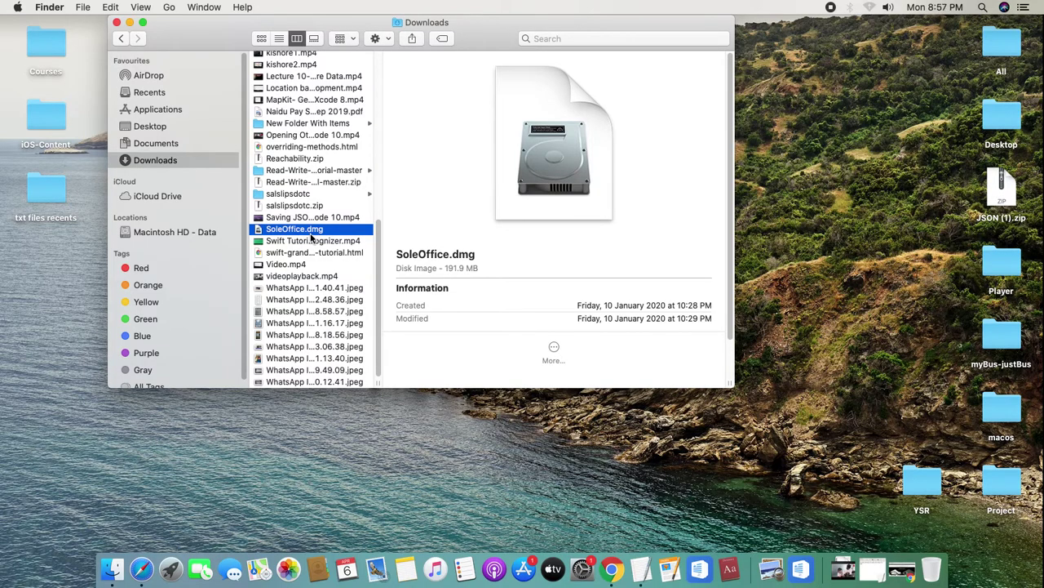
{"action": "left_click", "coordinate": [116, 24]}
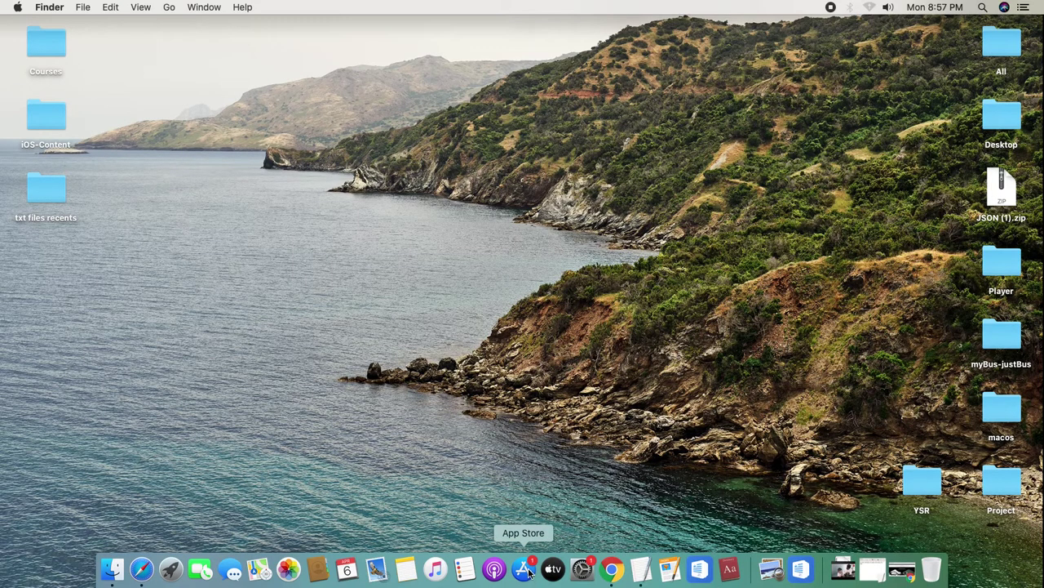
Open the App Store, search for "xcode" and view the Xcode product page.
{"action": "left_click", "coordinate": [523, 569]}
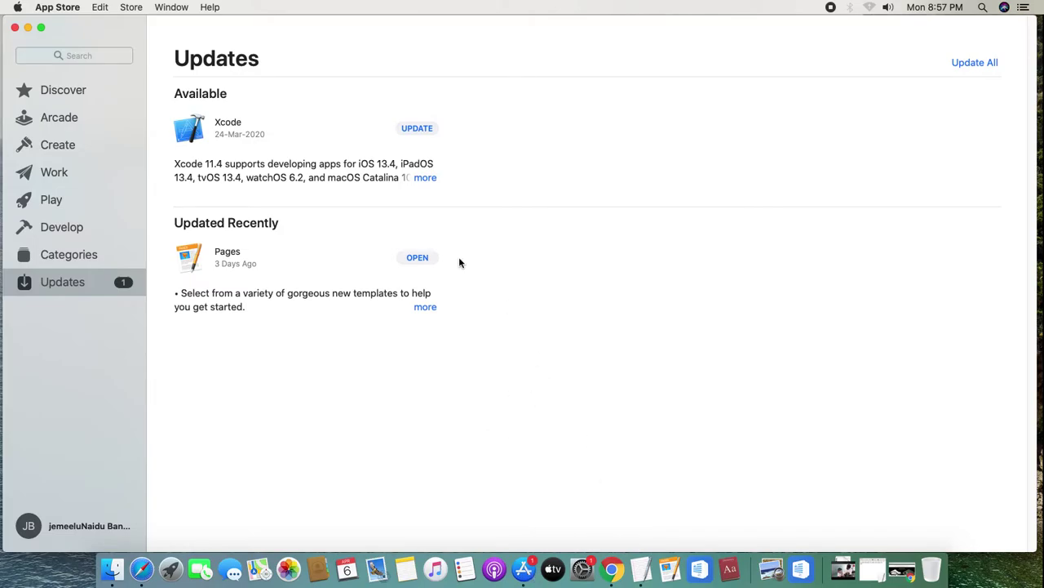
{"action": "left_click", "coordinate": [69, 55]}
{"action": "type", "text": "xcode"}
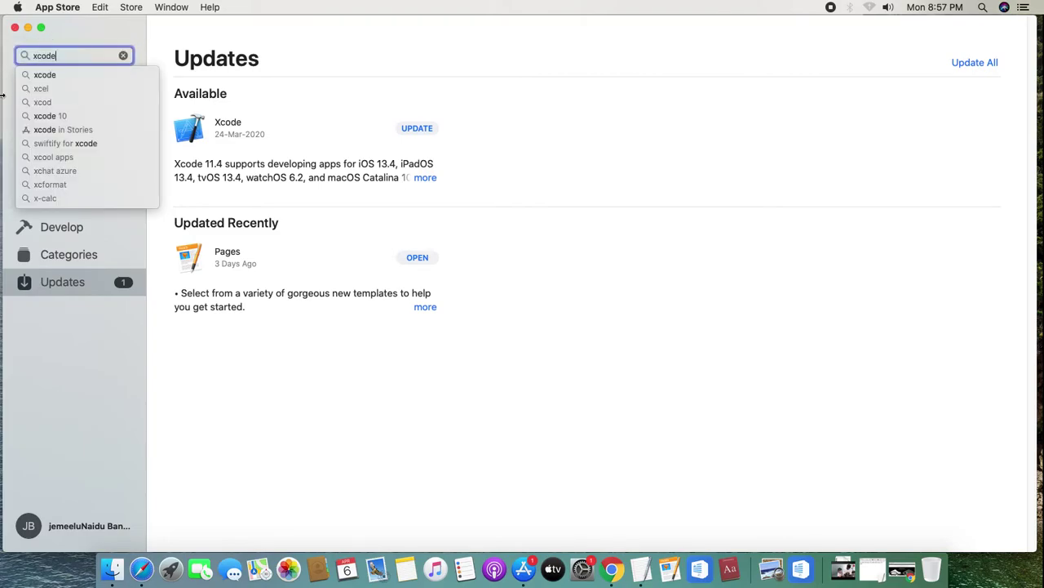
{"action": "key", "text": "Return"}
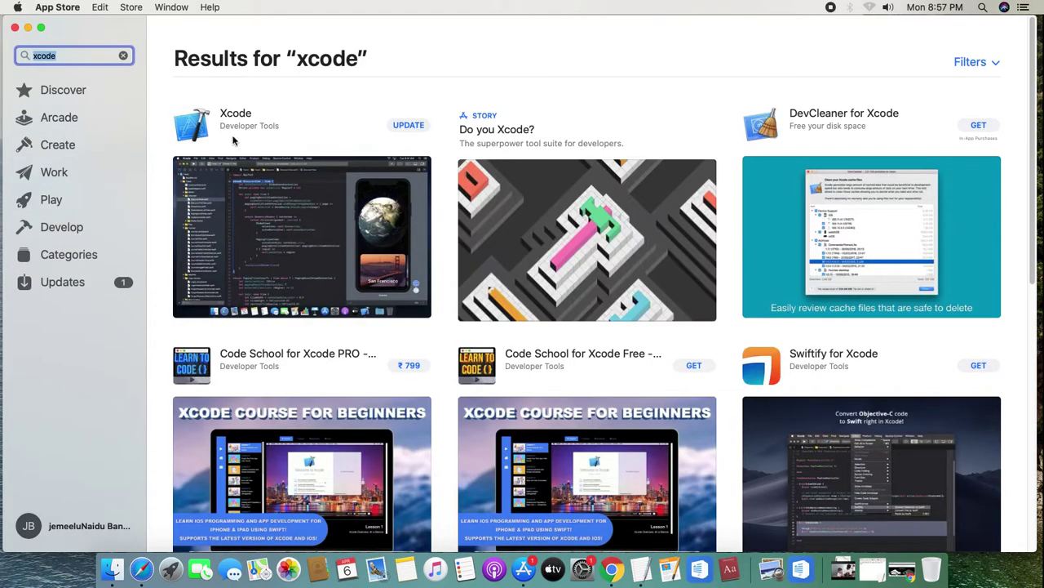
{"action": "left_click", "coordinate": [202, 126]}
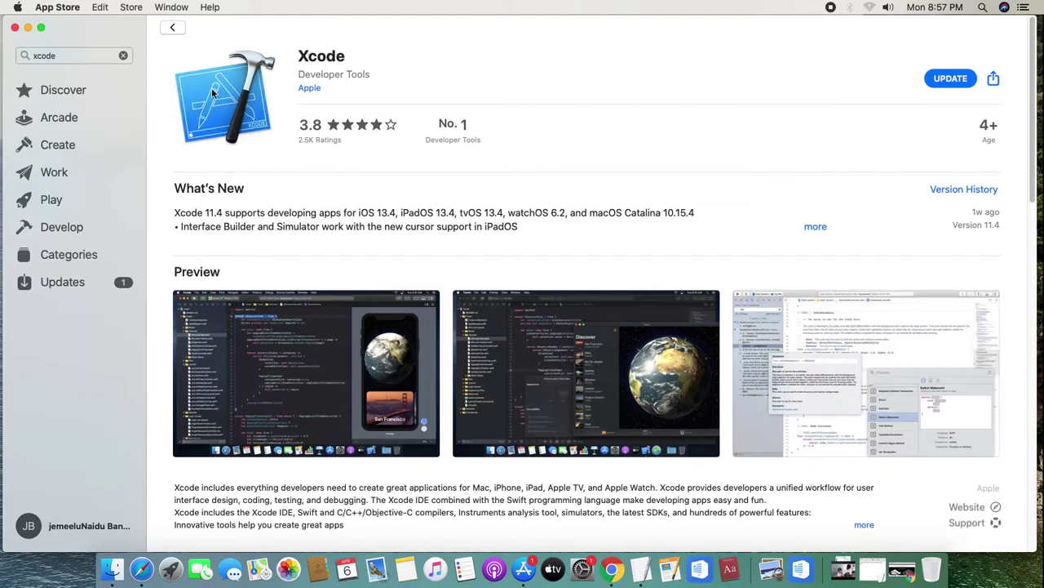
Clear the App Store search and close its window.
{"action": "left_click", "coordinate": [123, 56]}
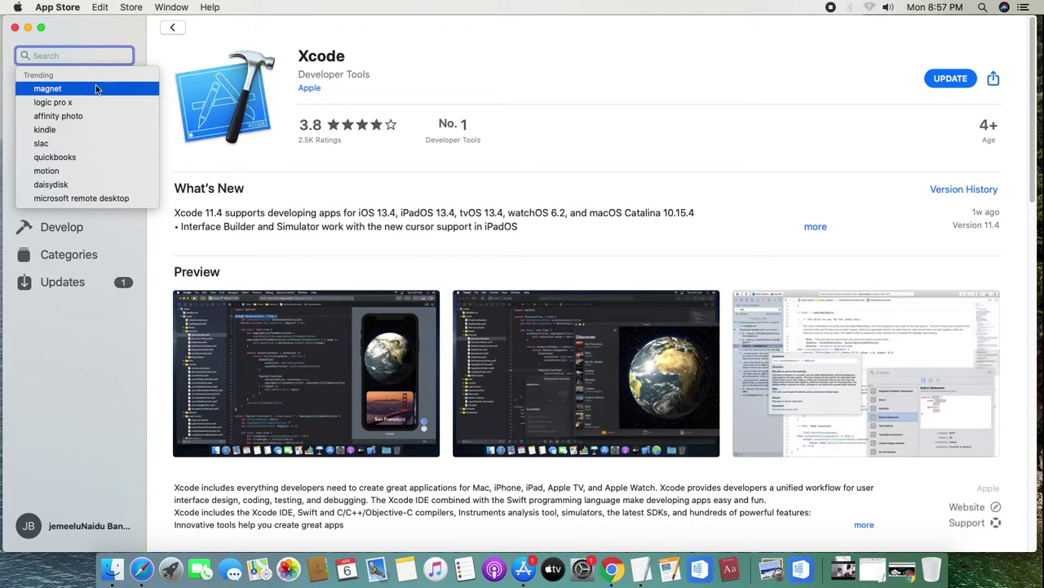
{"action": "left_click", "coordinate": [597, 99]}
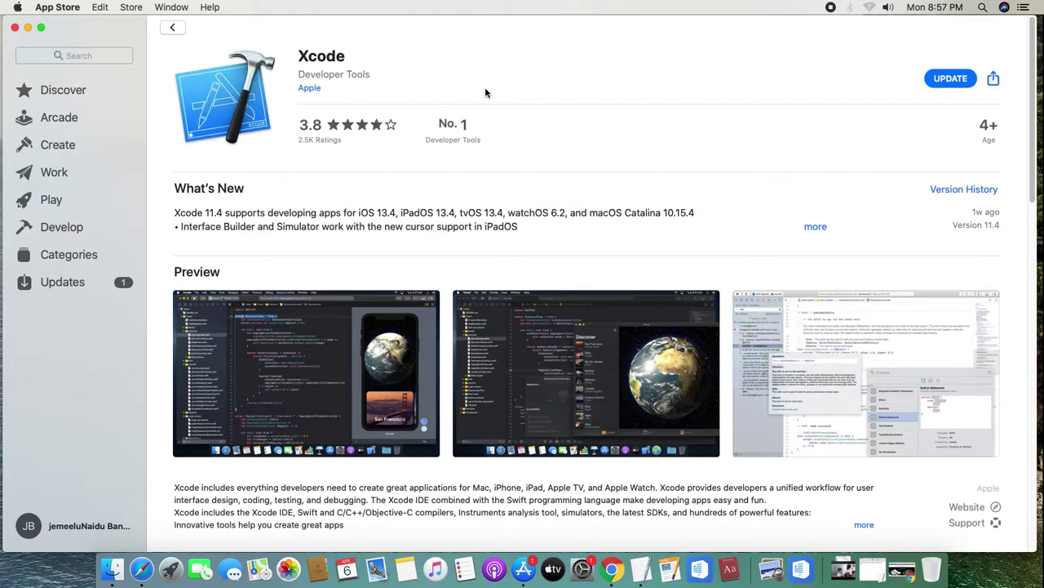
{"action": "left_click", "coordinate": [16, 29]}
Launch Xcode by searching for "xcode" in Spotlight.
{"action": "key", "text": "super+space"}
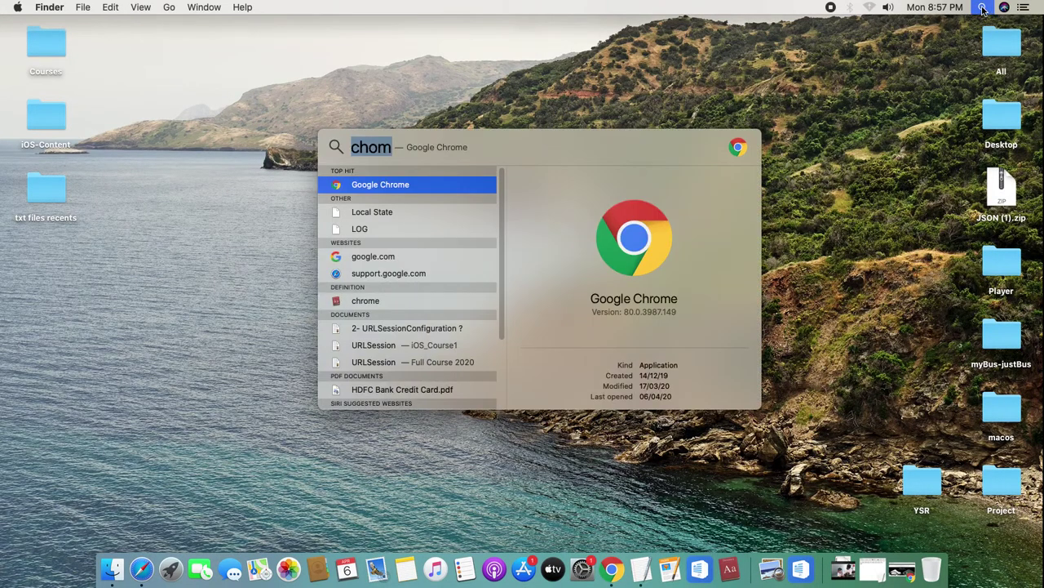
{"action": "type", "text": "xcode"}
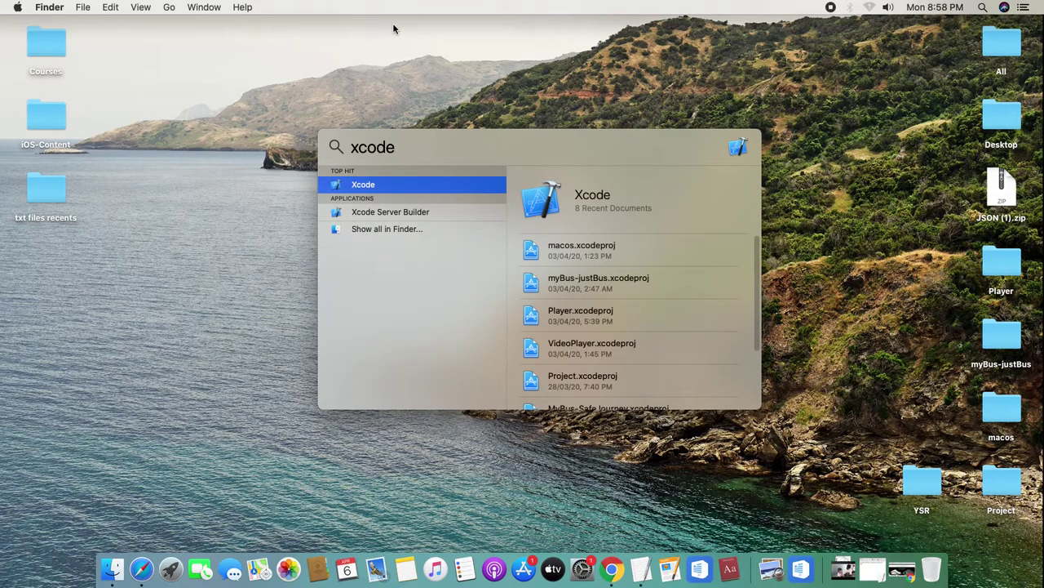
{"action": "key", "text": "Return"}
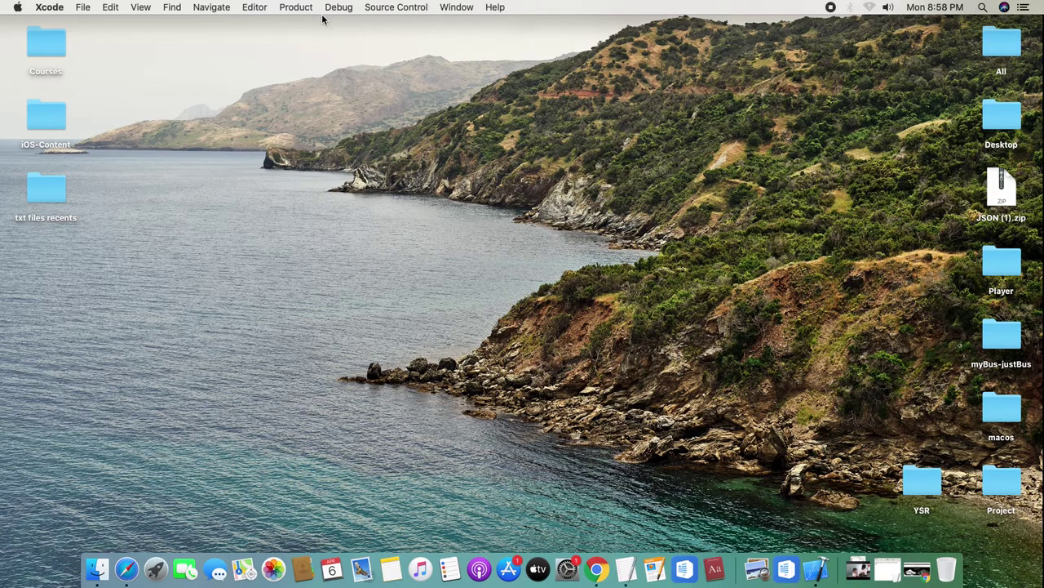
Bring up the Xcode welcome window and set Xcode to be kept in the Dock.
{"action": "left_click", "coordinate": [819, 570]}
{"action": "right_click", "coordinate": [818, 568]}
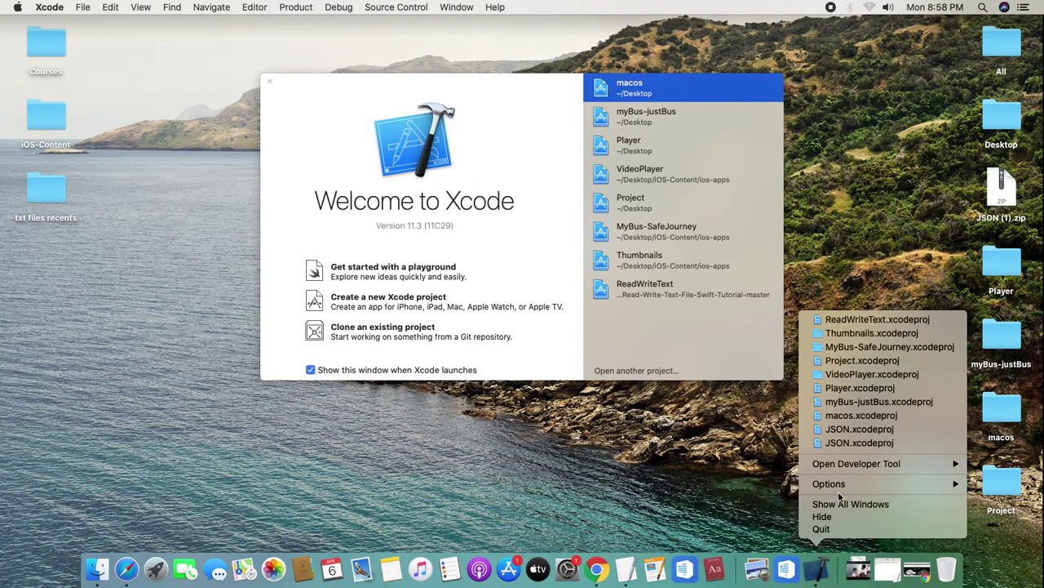
{"action": "mouse_move", "coordinate": [843, 490]}
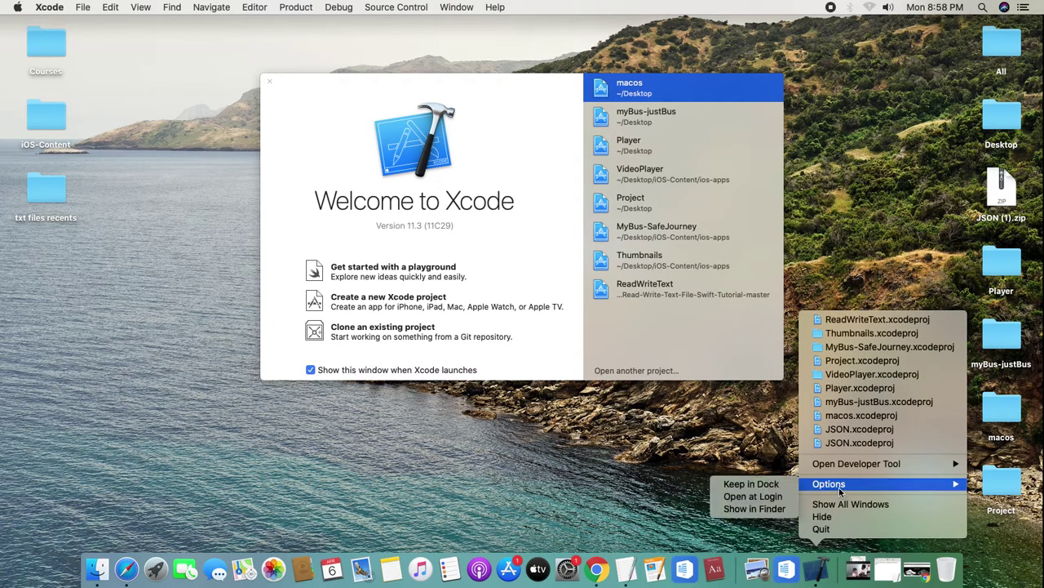
{"action": "left_click", "coordinate": [766, 486]}
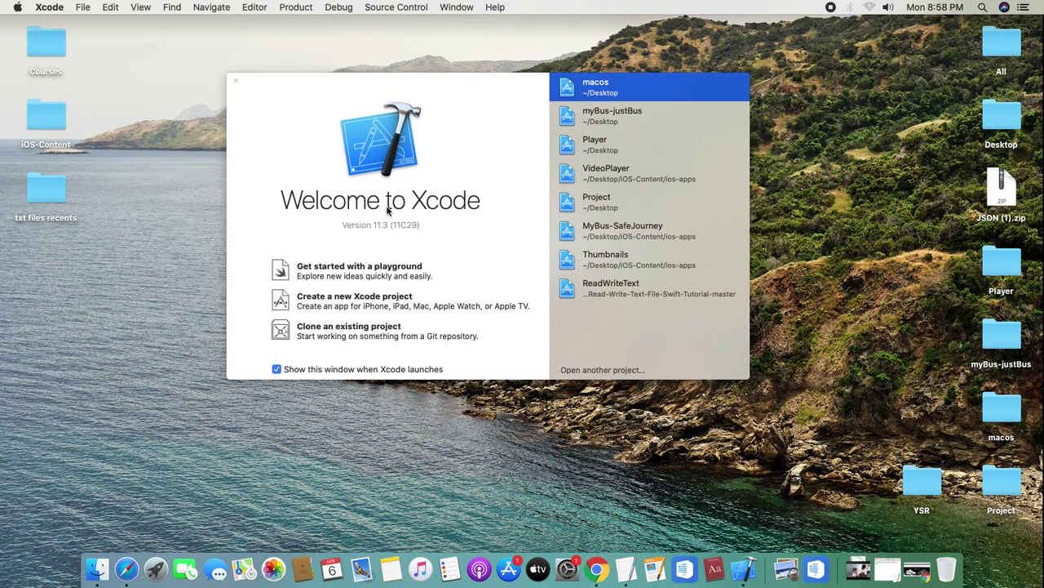
Highlight the Xcode version text, view the simulator list in the Components preferences and close the preferences.
{"action": "left_click_drag", "start_coordinate": [341, 225], "coordinate": [389, 238]}
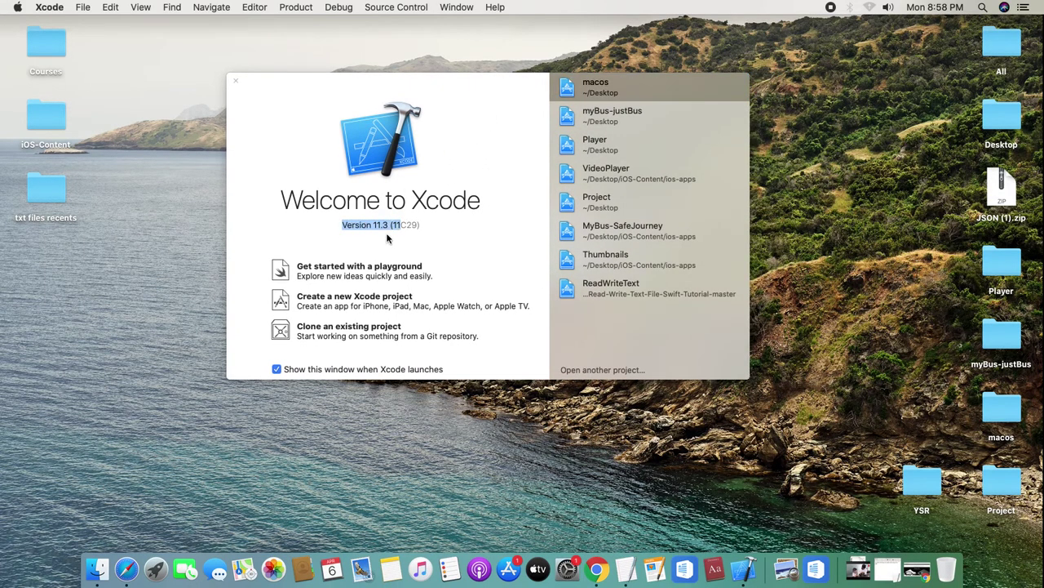
{"action": "key", "text": "super+comma"}
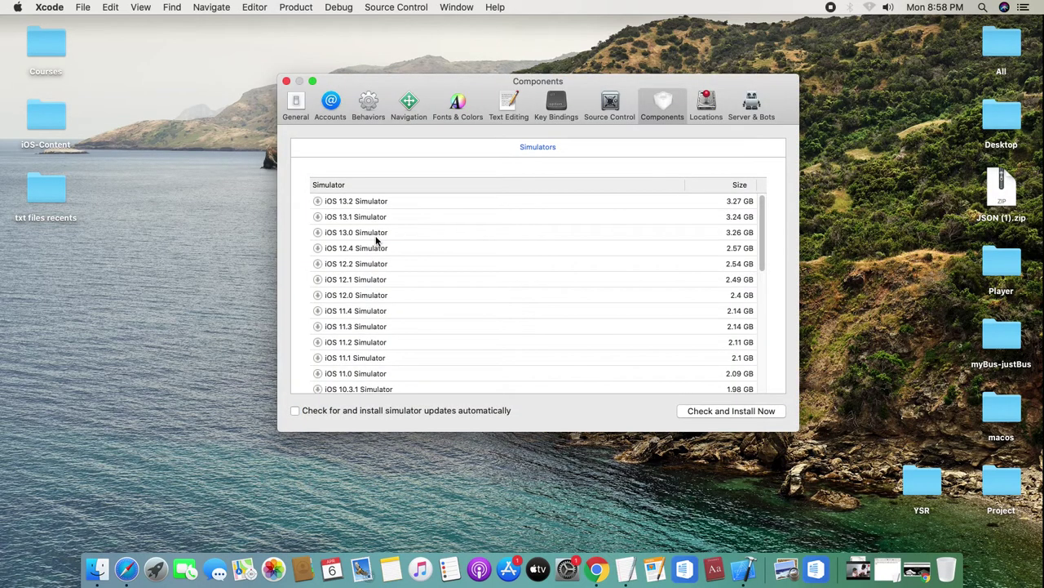
{"action": "left_click", "coordinate": [287, 81]}
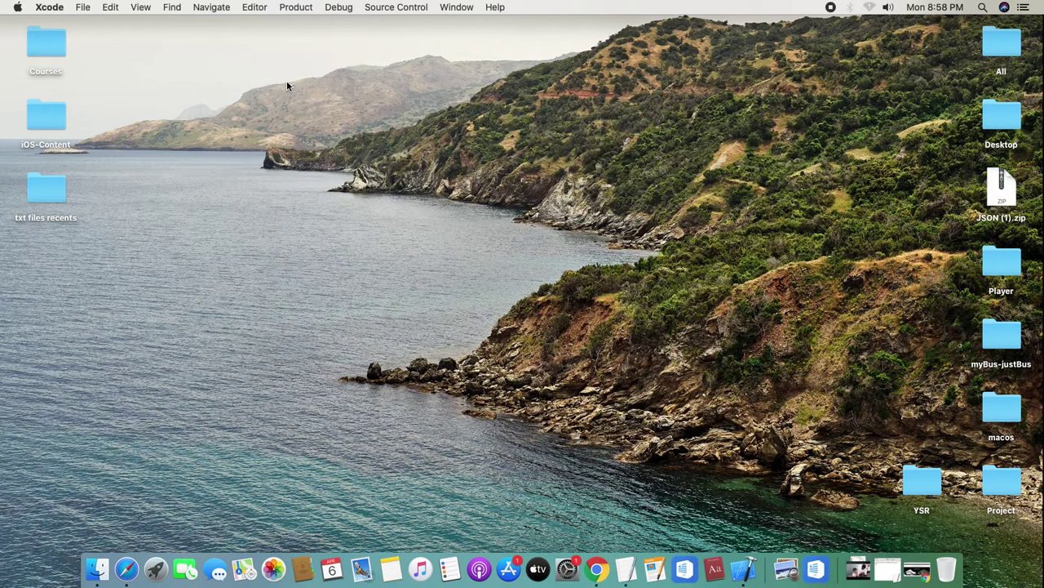
Bring back the Xcode welcome window from the Dock, close it and open it again.
{"action": "left_click", "coordinate": [189, 136]}
{"action": "left_click", "coordinate": [749, 573]}
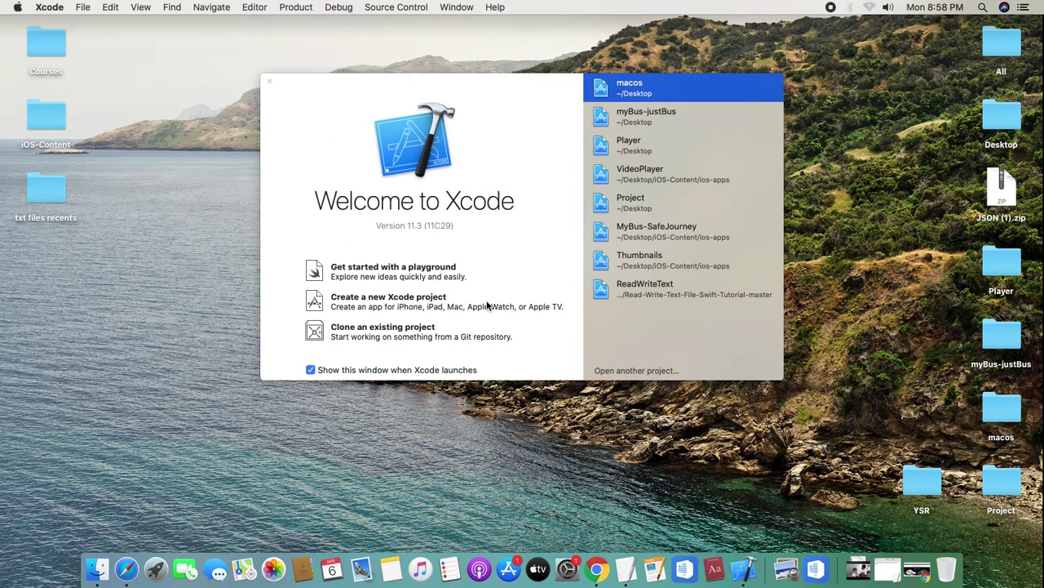
{"action": "left_click", "coordinate": [269, 81]}
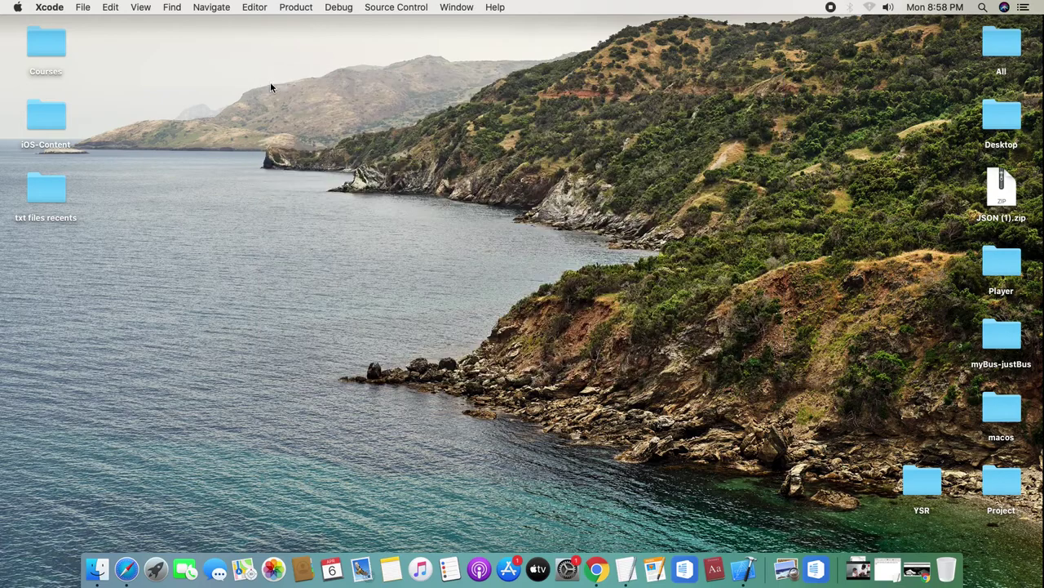
{"action": "left_click", "coordinate": [744, 571]}
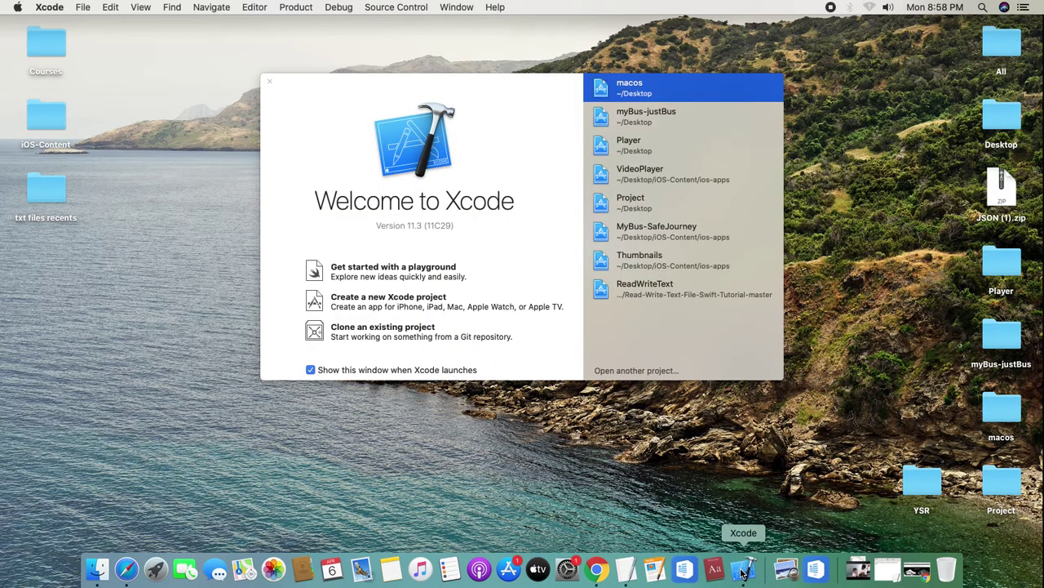
Switch to the App Store and search for "video player".
{"action": "left_click", "coordinate": [508, 568]}
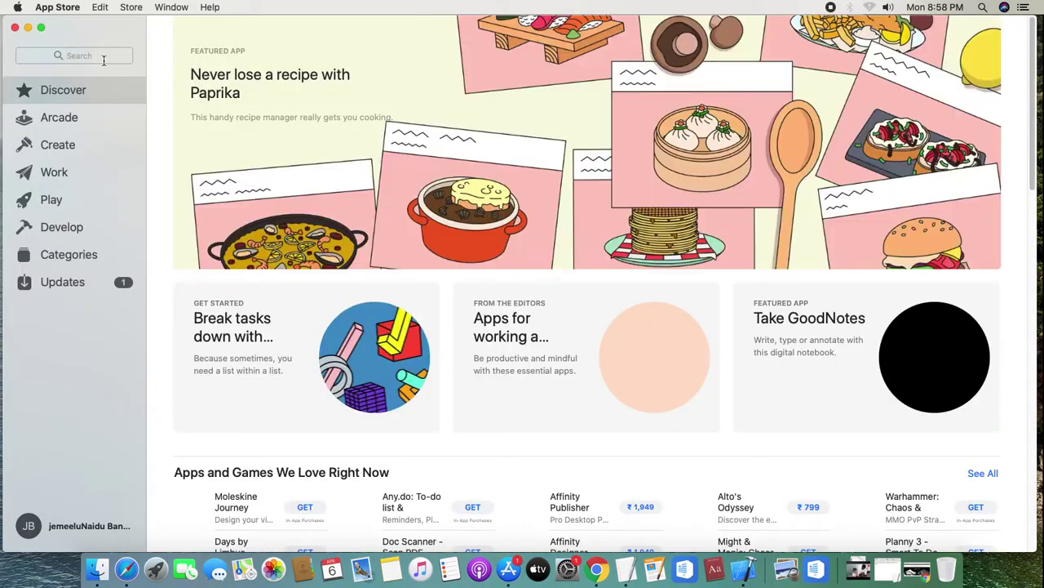
{"action": "left_click", "coordinate": [104, 57]}
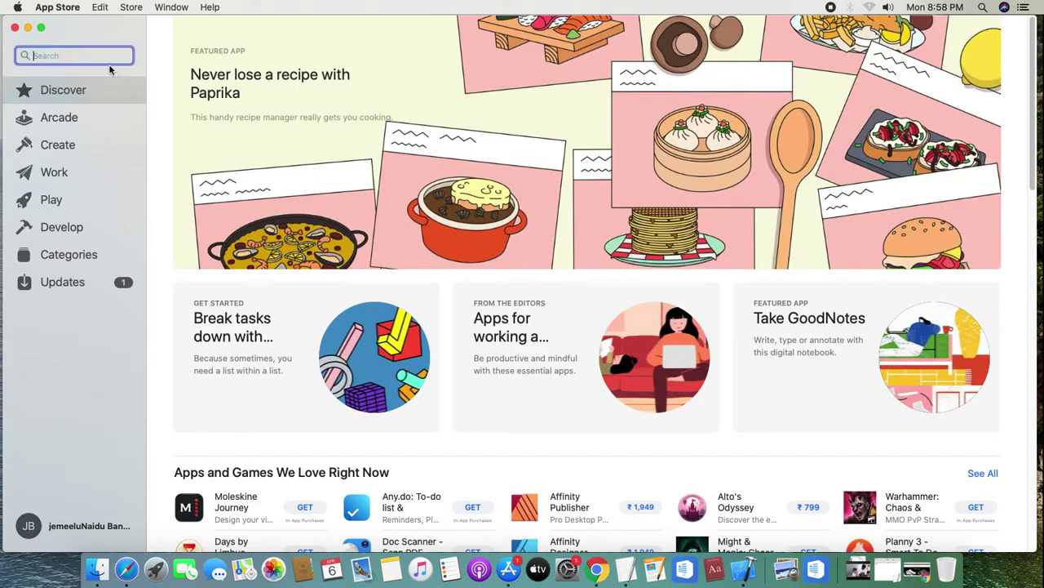
{"action": "type", "text": "video"}
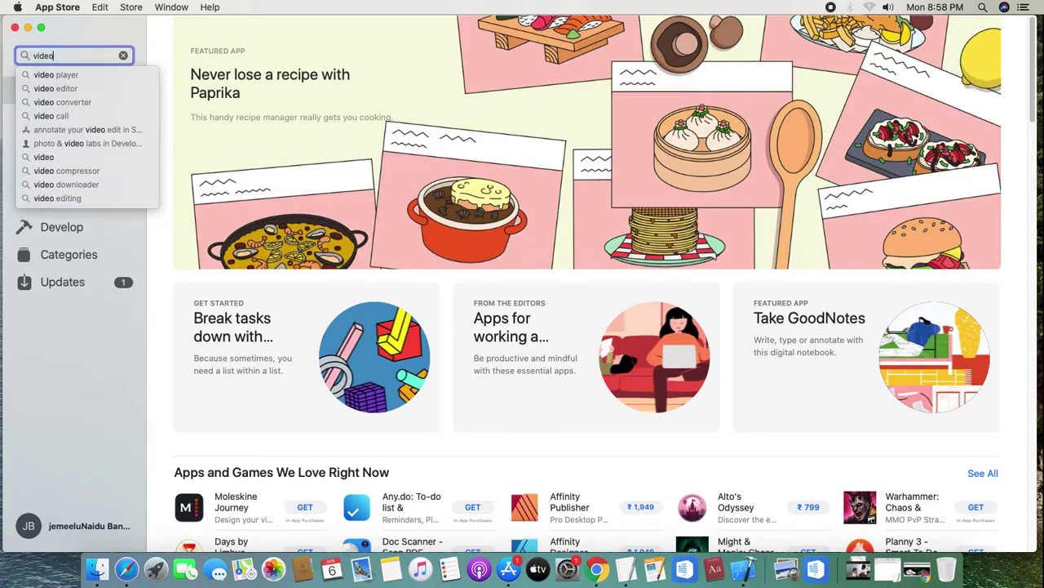
{"action": "key", "text": "Down"}
{"action": "key", "text": "Return"}
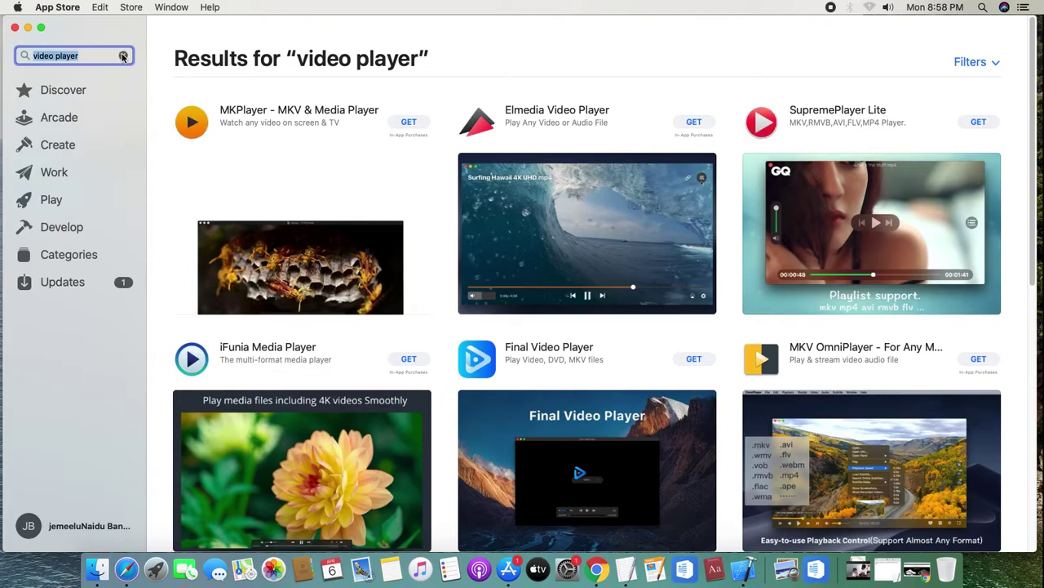
Search the App Store for "video editor" and close both the App Store and Xcode welcome windows.
{"action": "left_click", "coordinate": [122, 55]}
{"action": "type", "text": "video"}
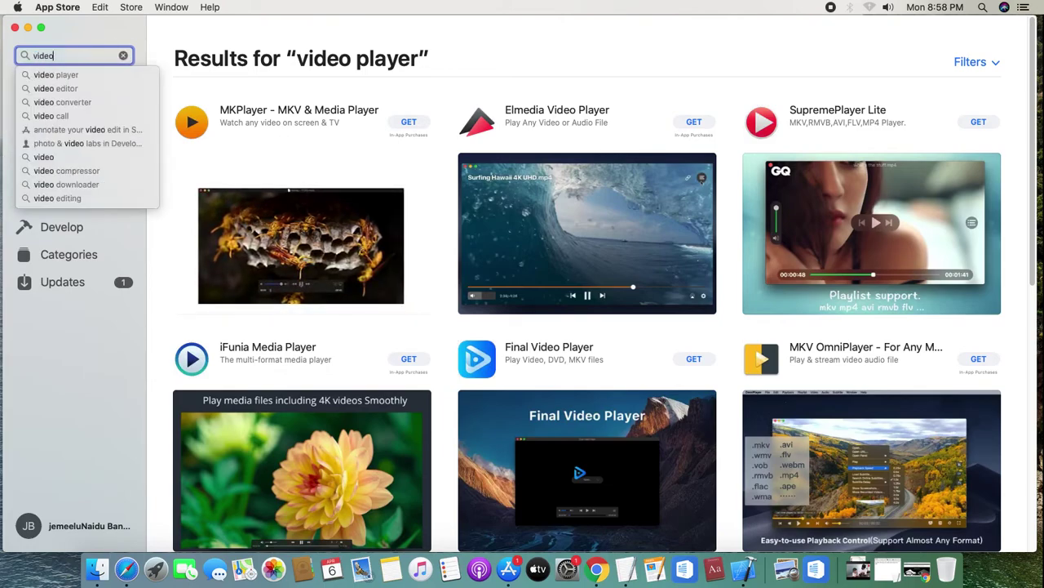
{"action": "key", "text": "Down"}
{"action": "key", "text": "Down"}
{"action": "key", "text": "Return"}
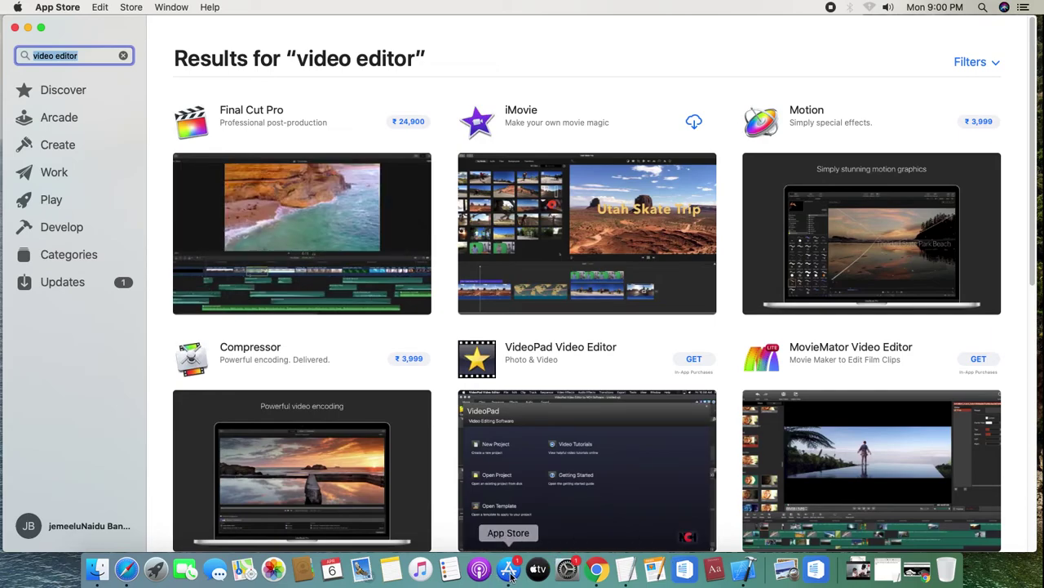
{"action": "left_click", "coordinate": [16, 28]}
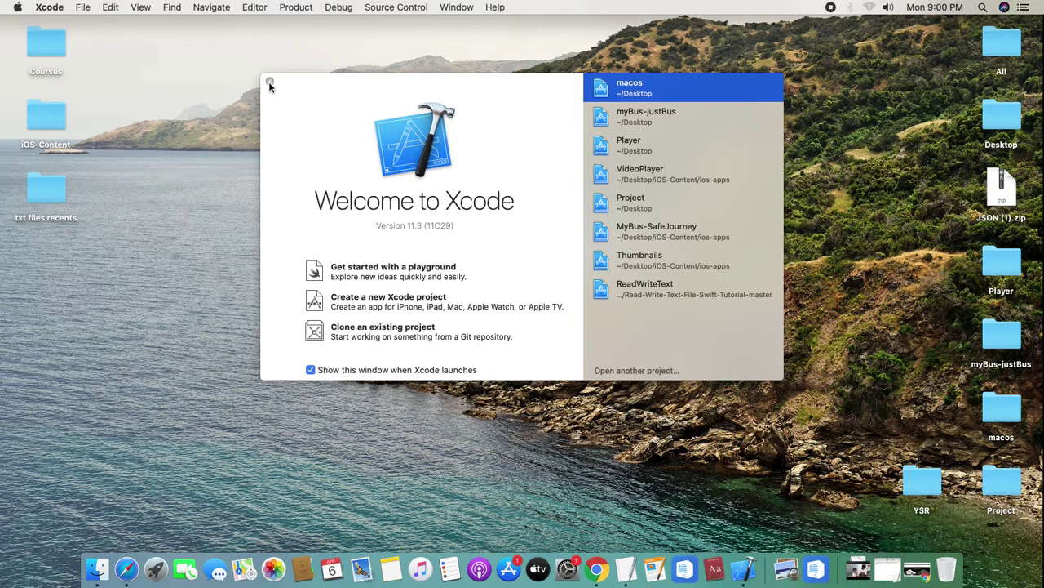
{"action": "left_click", "coordinate": [270, 84]}
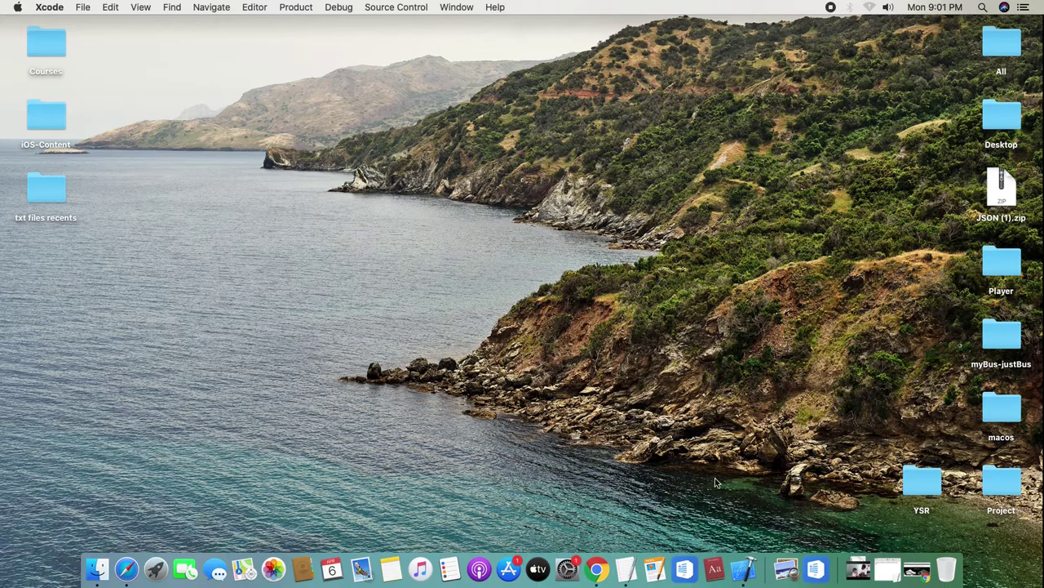
{"action": "left_click", "coordinate": [82, 9]}
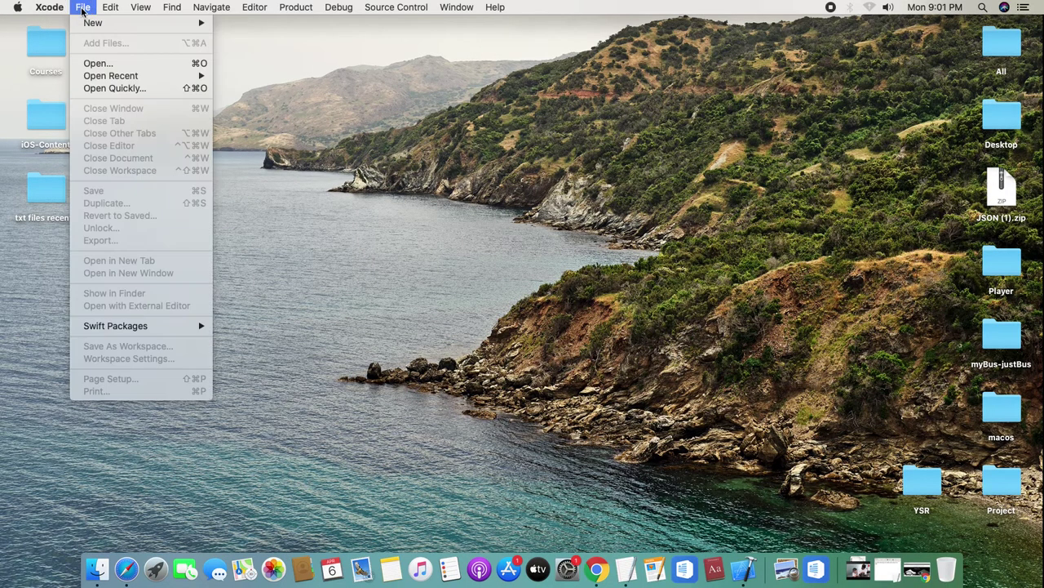
{"action": "mouse_move", "coordinate": [89, 29]}
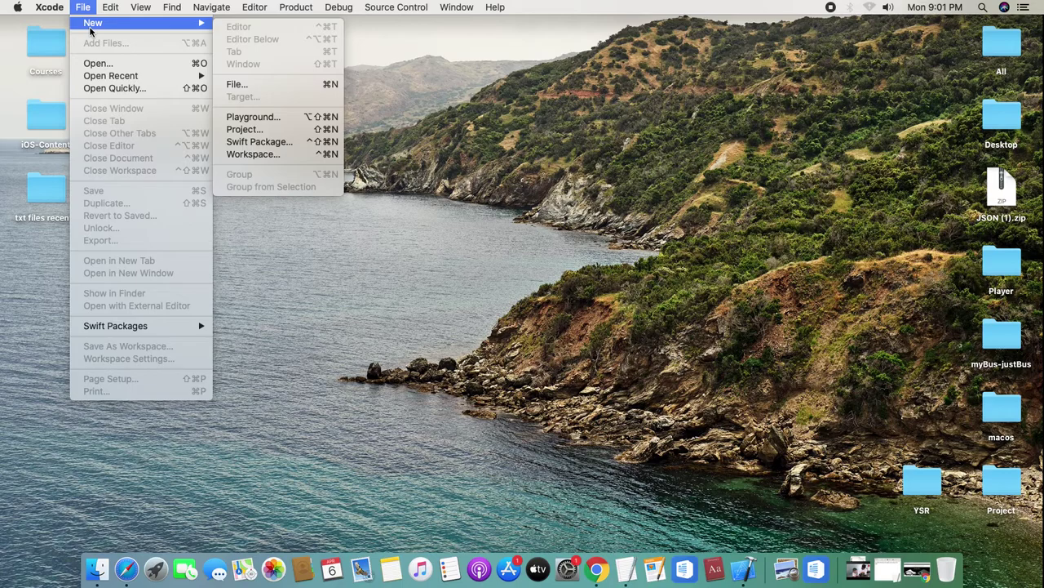
{"action": "left_click", "coordinate": [461, 114]}
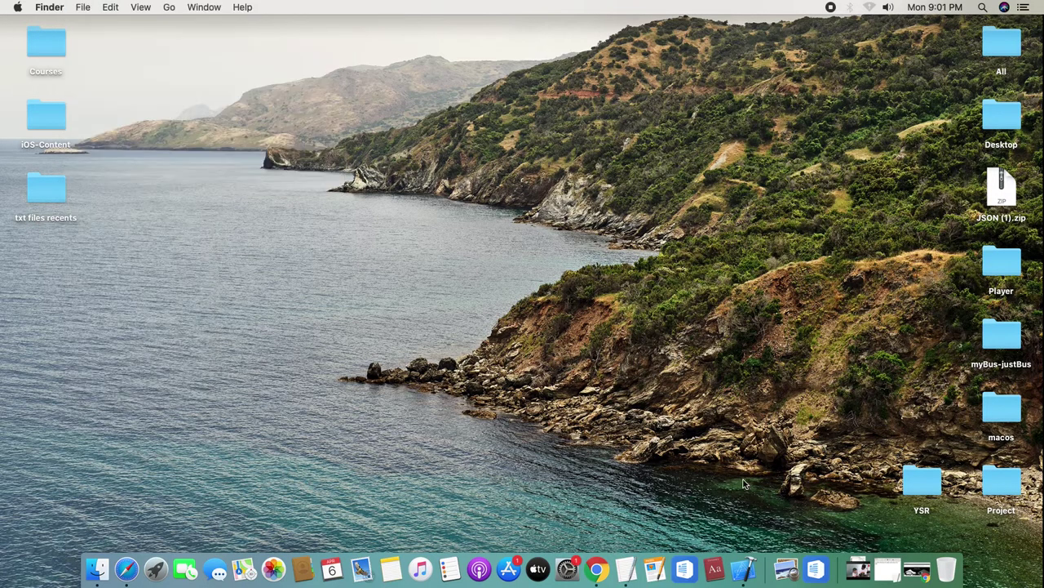
Switch back to Xcode and start creating a new project.
{"action": "left_click", "coordinate": [746, 570]}
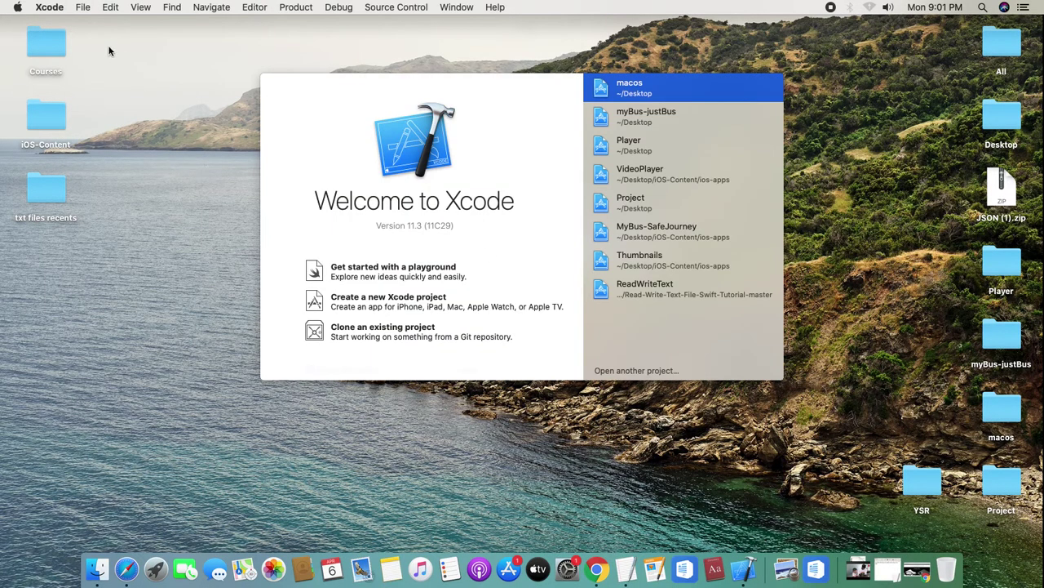
{"action": "left_click", "coordinate": [82, 7]}
{"action": "mouse_move", "coordinate": [90, 23]}
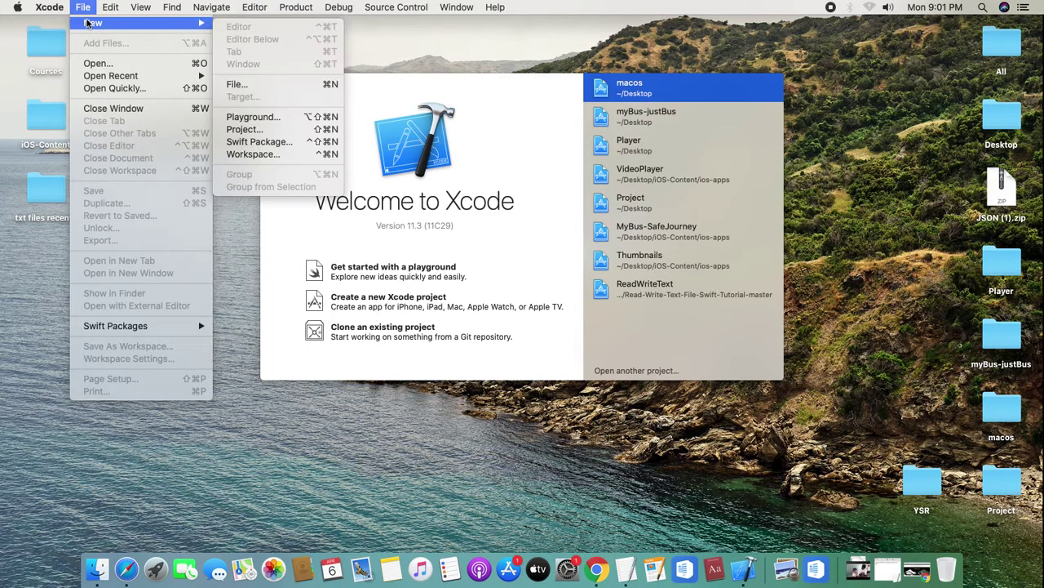
{"action": "left_click", "coordinate": [278, 131]}
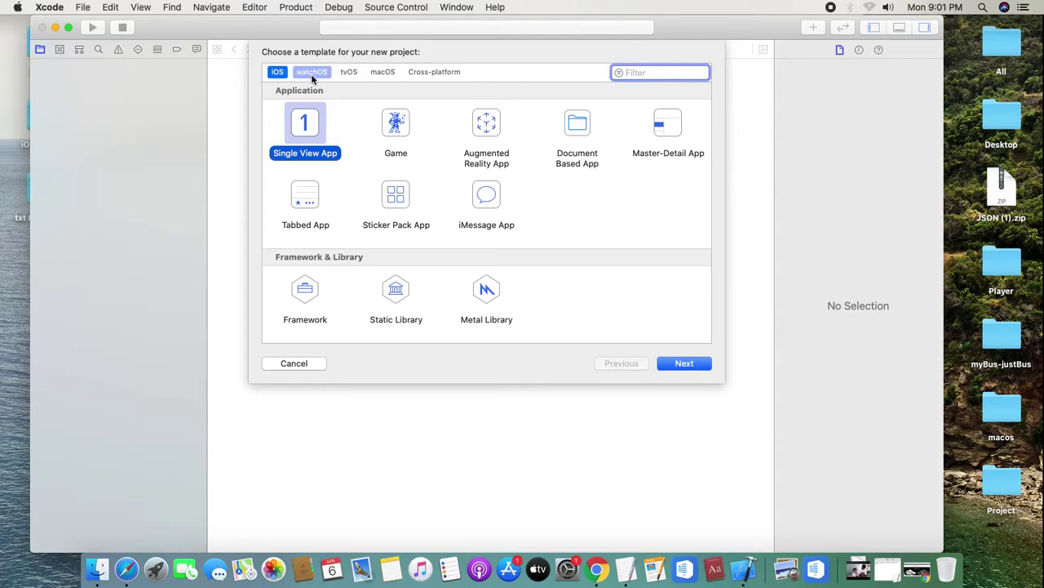
Look over the macOS project templates and continue with the iOS Single View App template.
{"action": "left_click", "coordinate": [388, 80]}
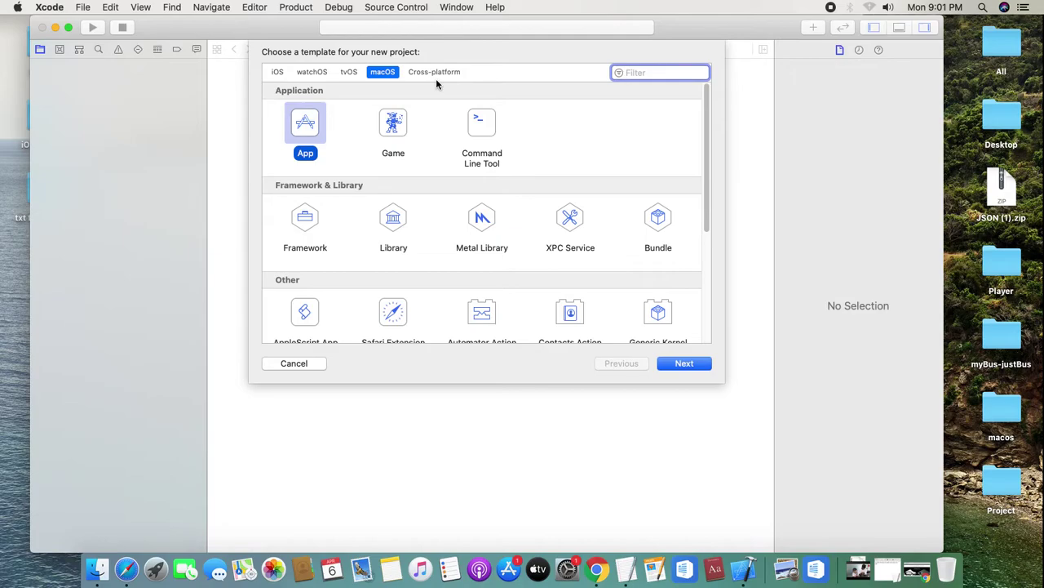
{"action": "left_click", "coordinate": [279, 72]}
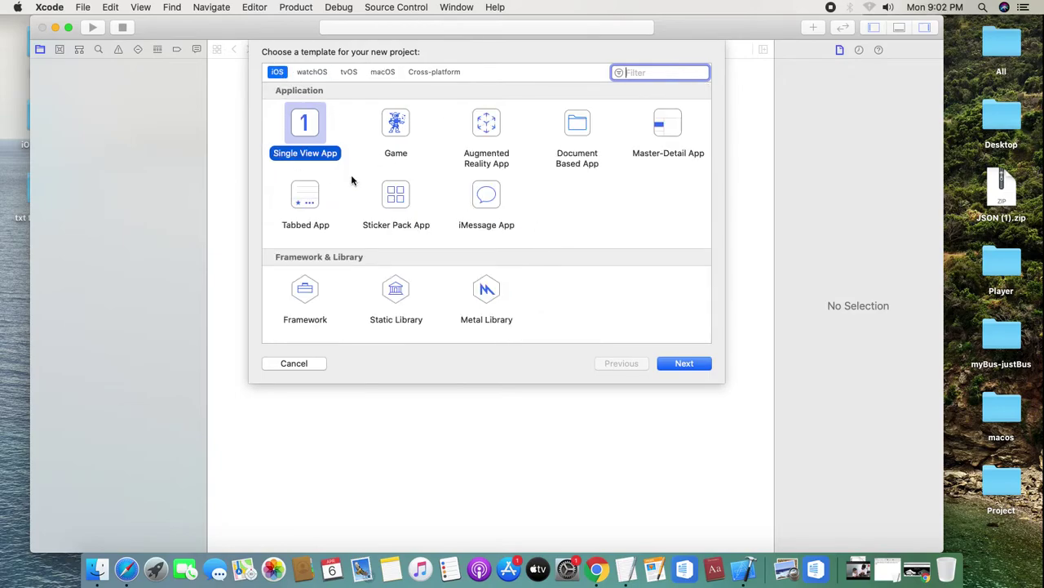
{"action": "left_click", "coordinate": [691, 368]}
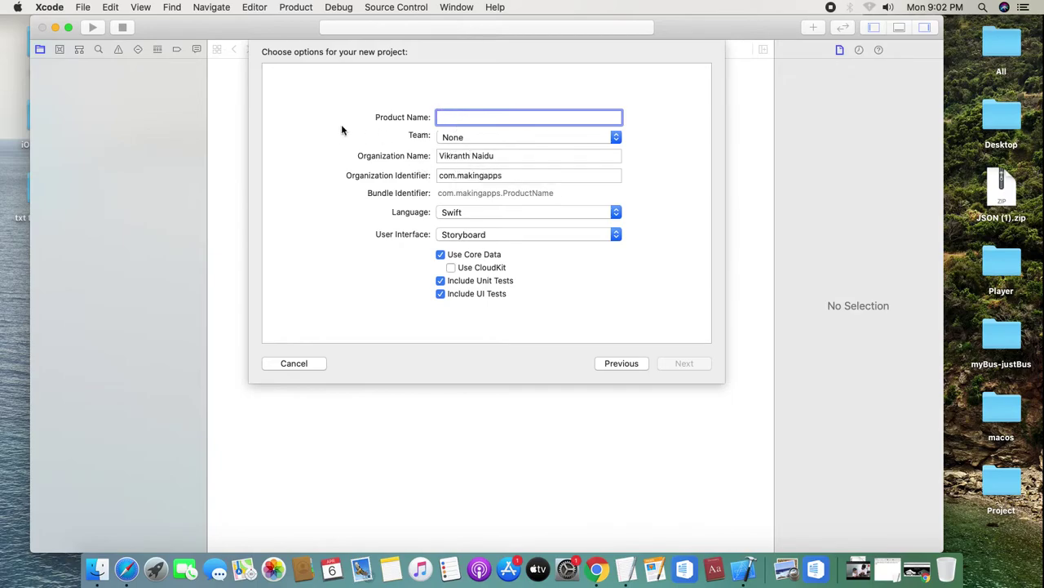
Name the product APP, keep Swift as the language and continue to the save location.
{"action": "type", "text": "APP"}
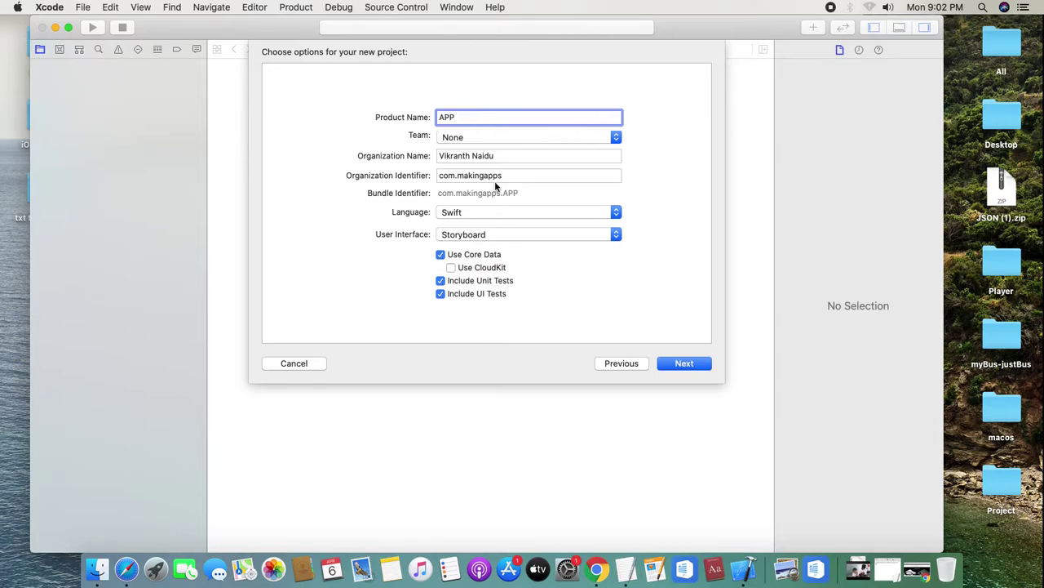
{"action": "key", "text": "Tab"}
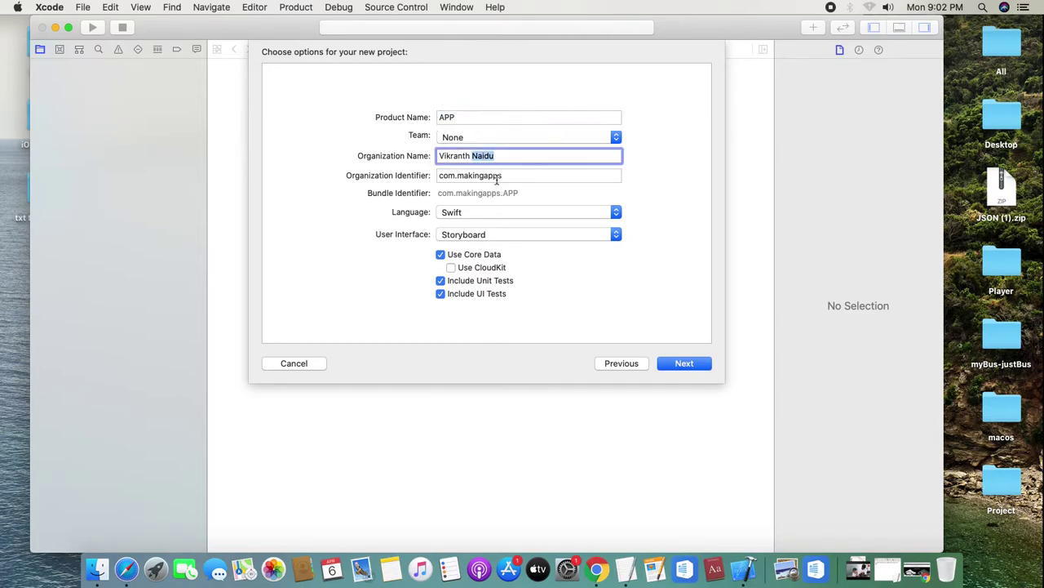
{"action": "key", "text": "Tab"}
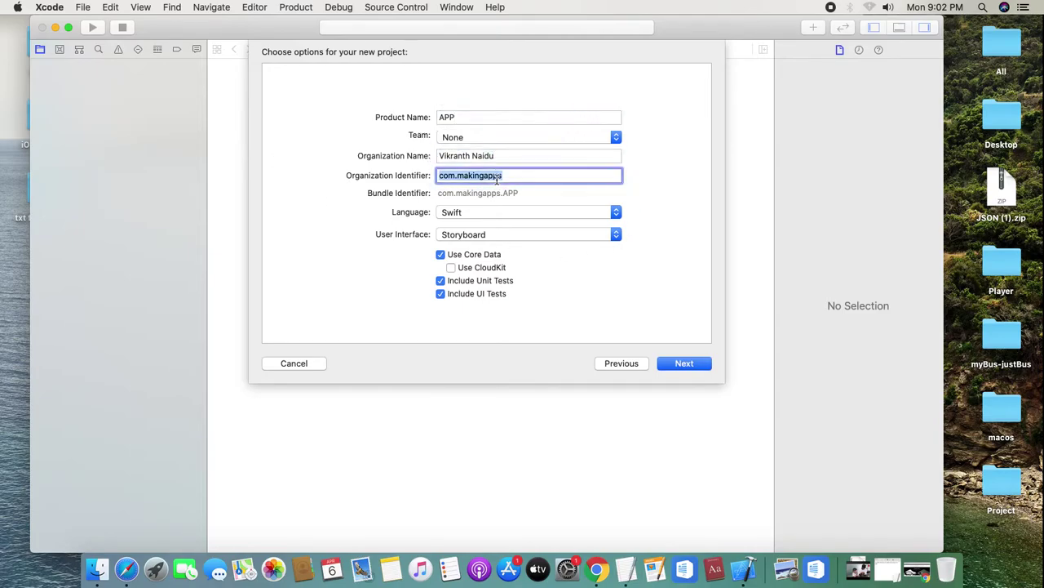
{"action": "left_click", "coordinate": [472, 212]}
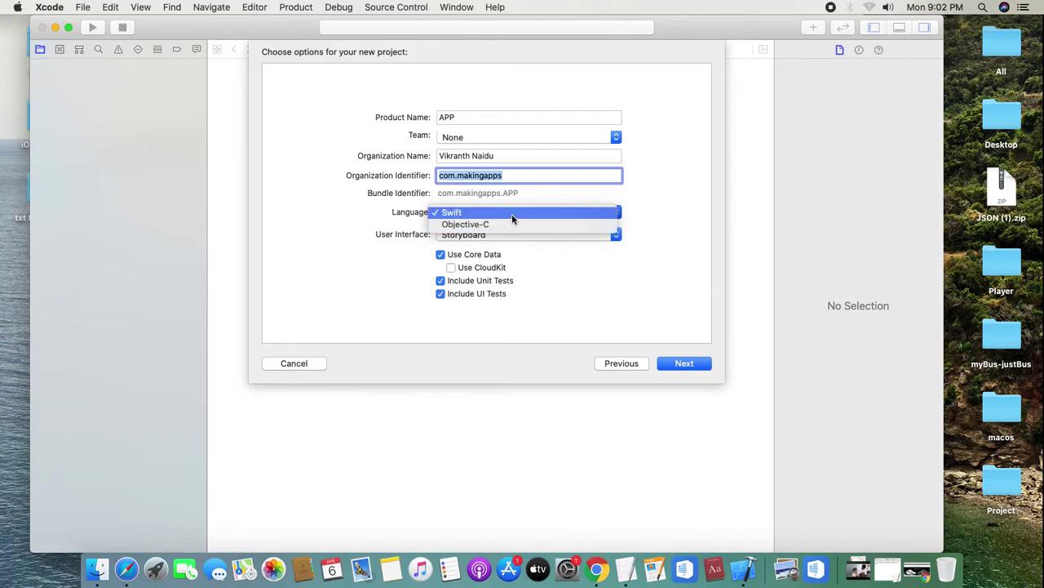
{"action": "left_click", "coordinate": [512, 214]}
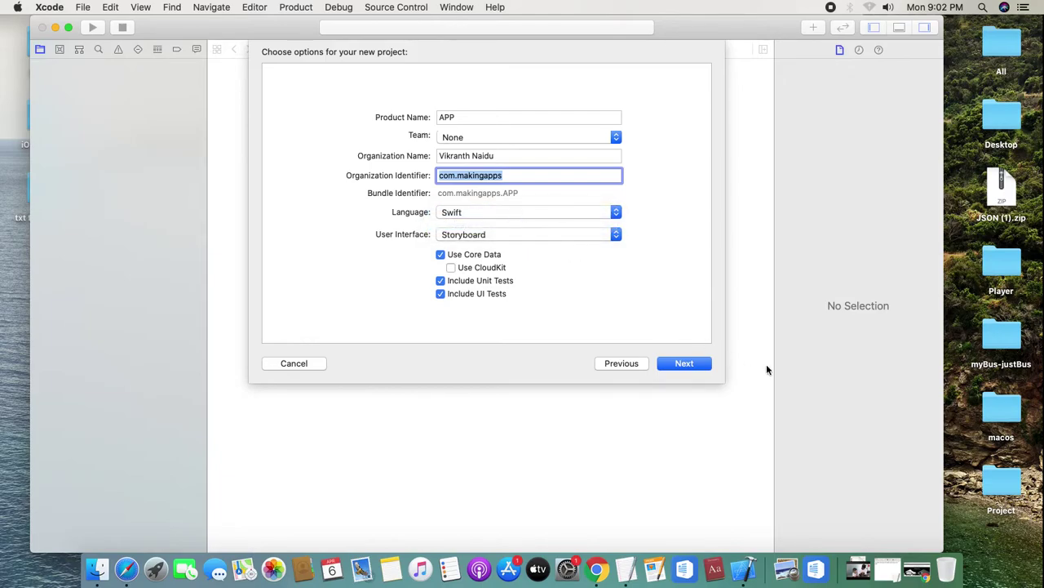
{"action": "left_click", "coordinate": [700, 369]}
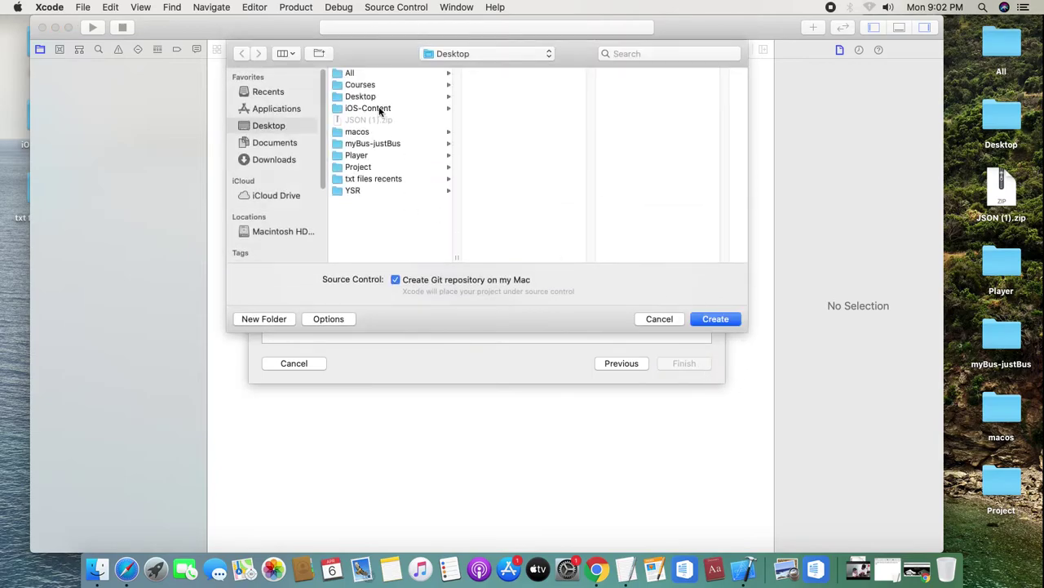
Choose the Desktop as the save location and create the project there.
{"action": "left_click", "coordinate": [274, 142]}
{"action": "left_click", "coordinate": [273, 124]}
{"action": "left_click", "coordinate": [276, 141]}
{"action": "left_click", "coordinate": [273, 127]}
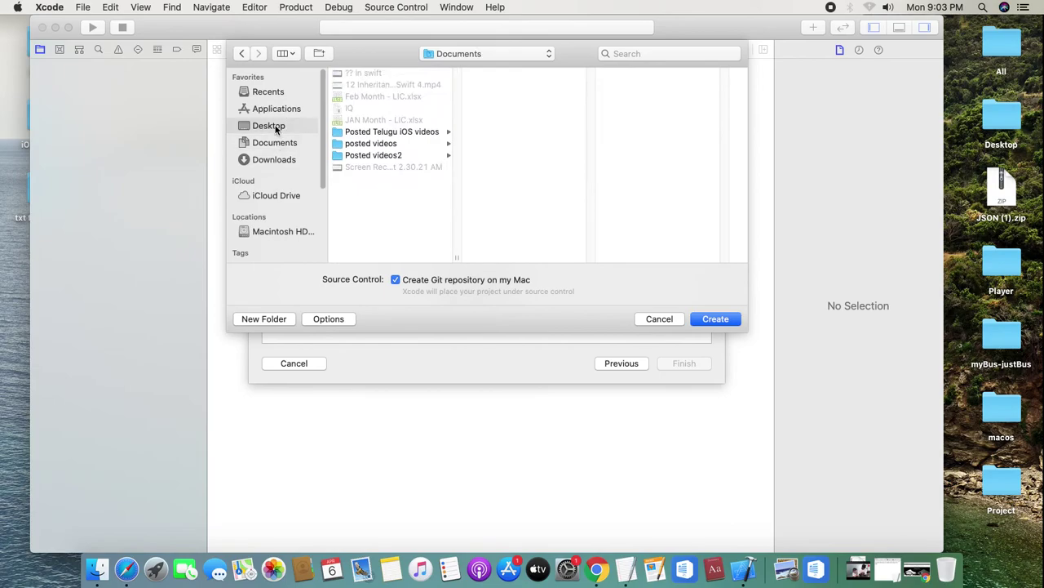
{"action": "left_click", "coordinate": [715, 319]}
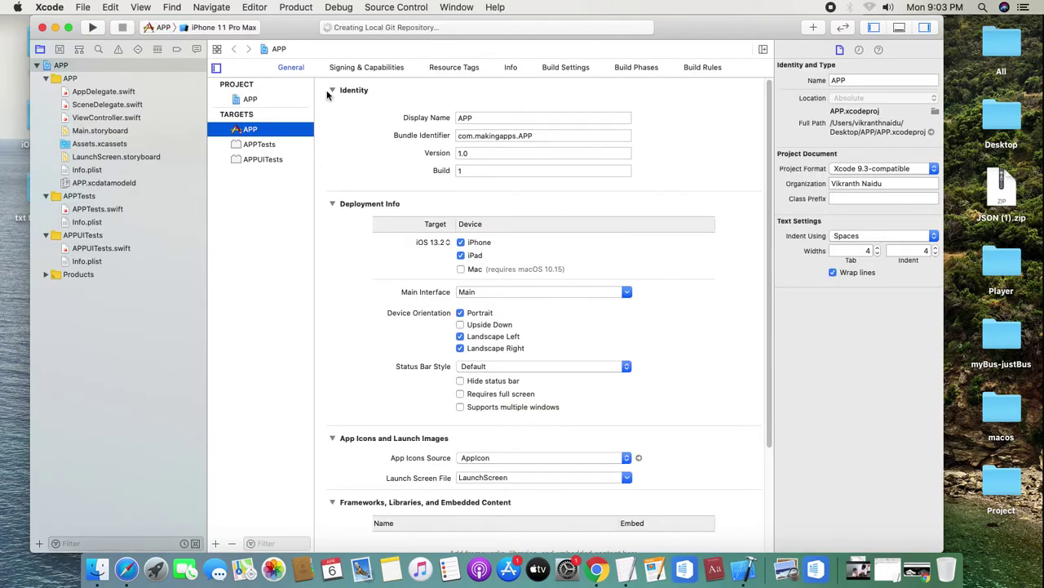
Open Main.storyboard and ViewController.swift from the APP project files.
{"action": "left_click", "coordinate": [110, 130]}
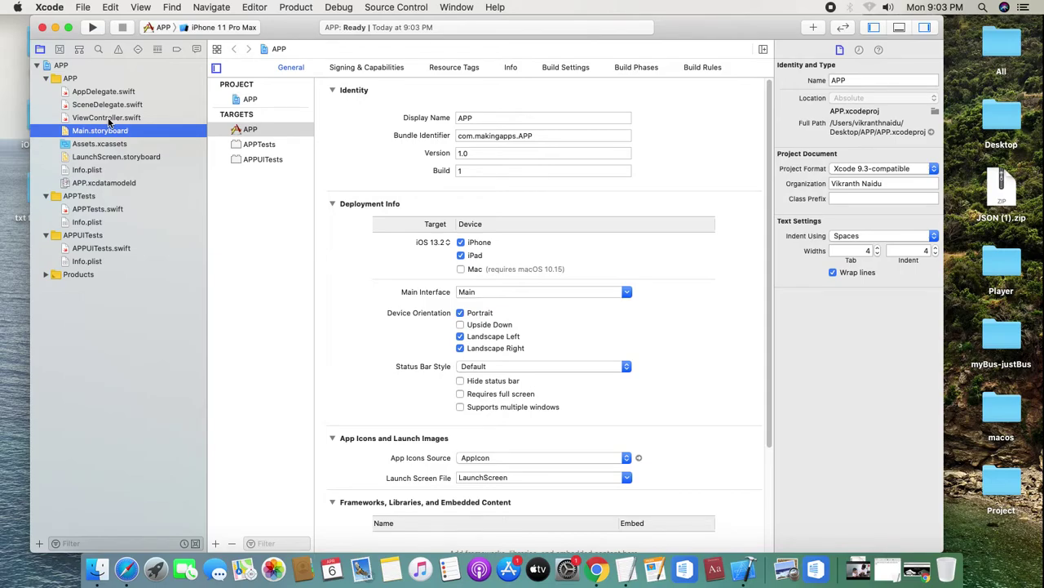
{"action": "left_click", "coordinate": [107, 117]}
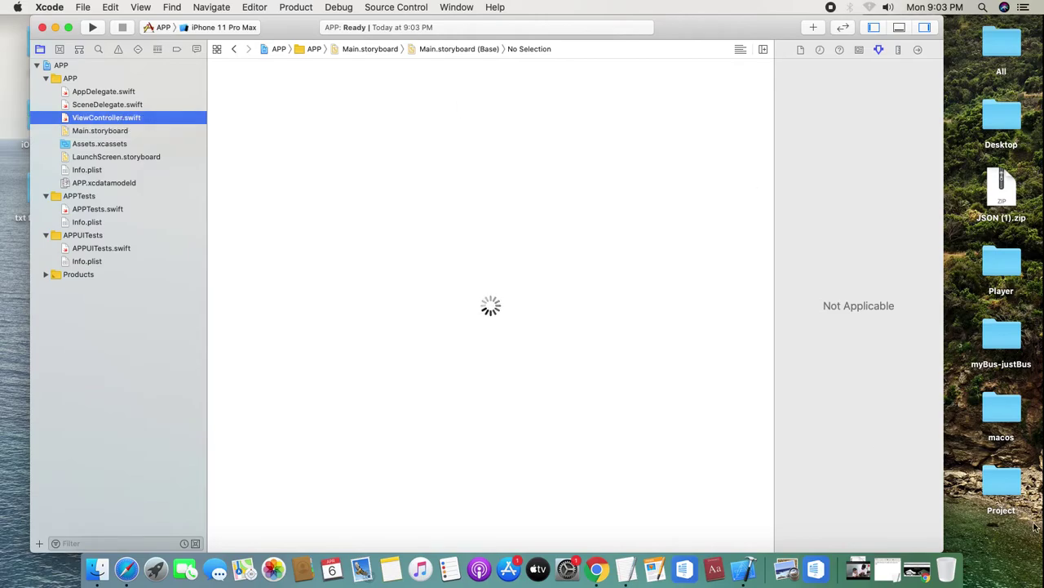